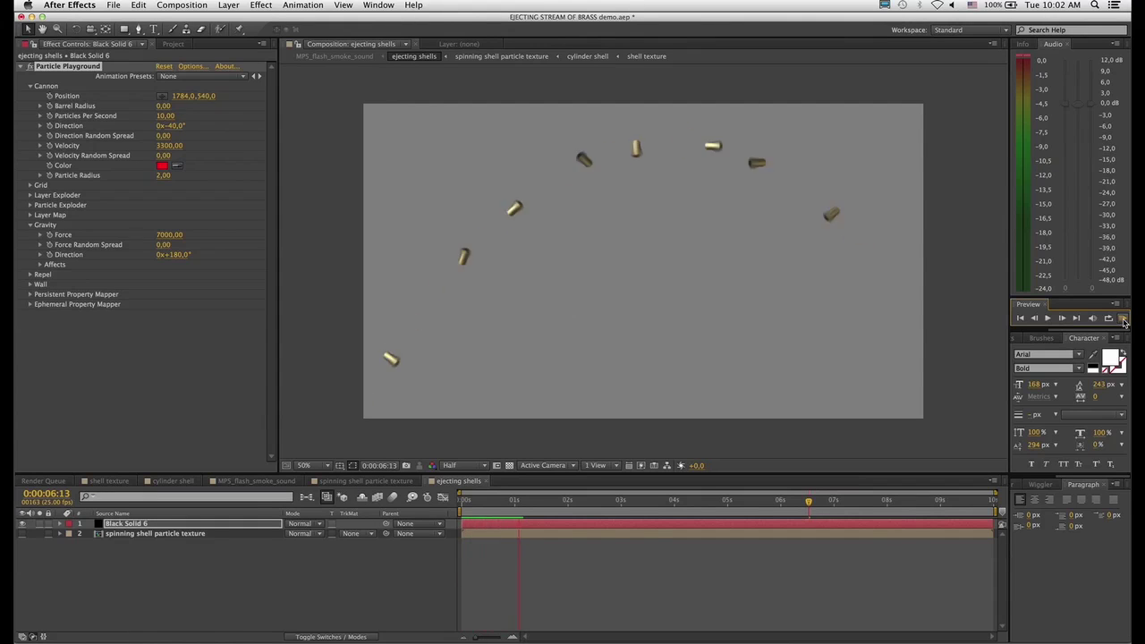
Preview the ejecting shells animation, the cylinder shell composition and the MP5_flash_smoke_sound footage.
click(1124, 320)
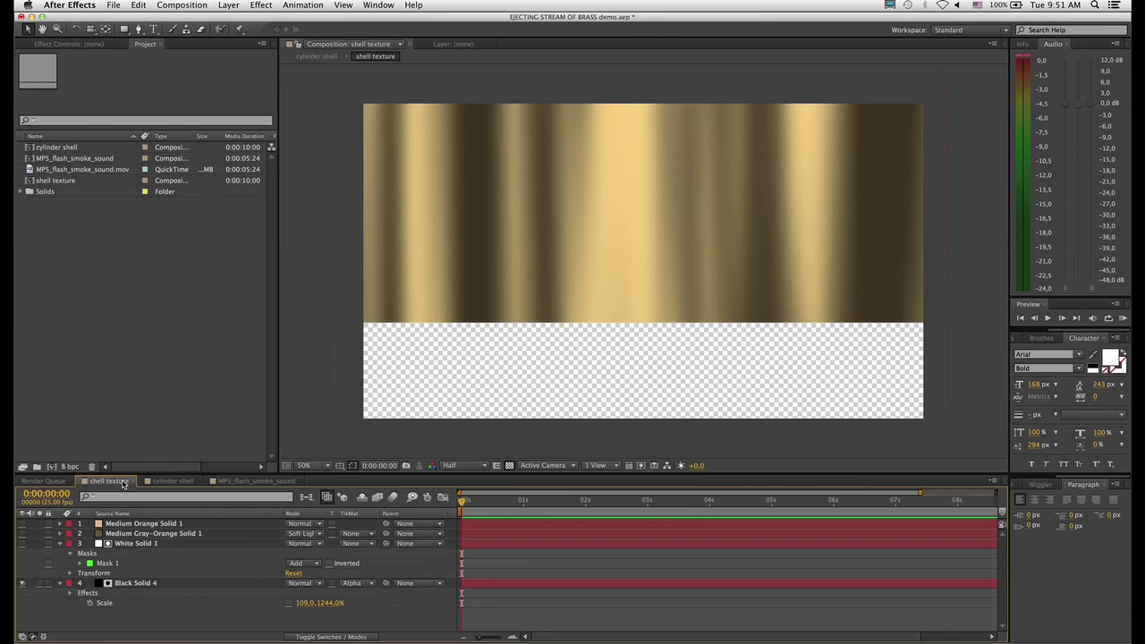
click(168, 483)
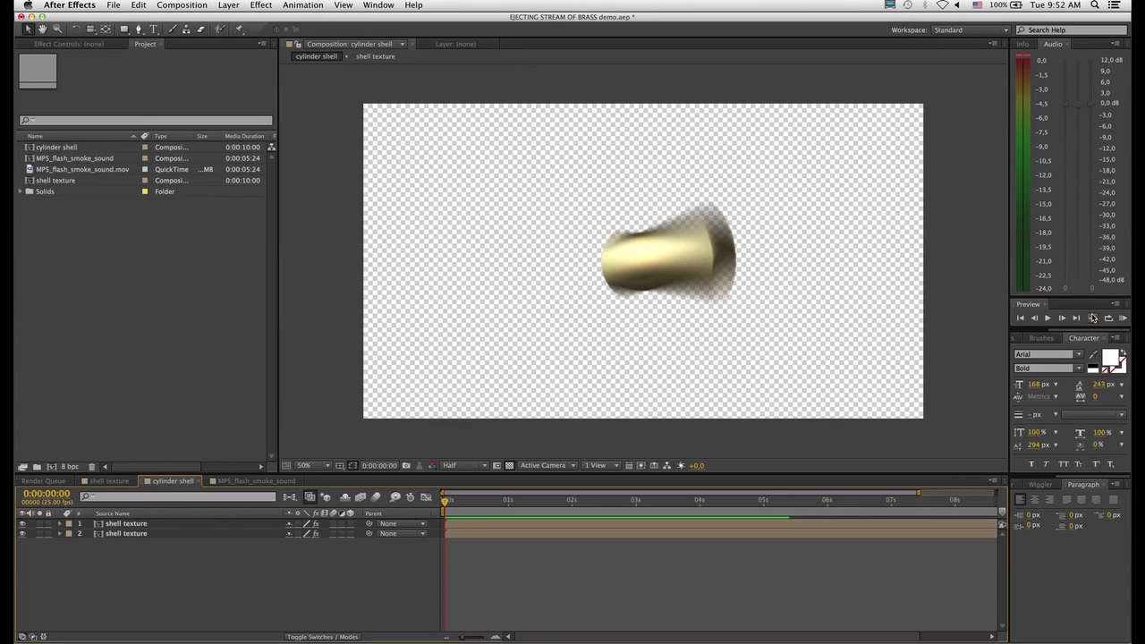
click(1124, 318)
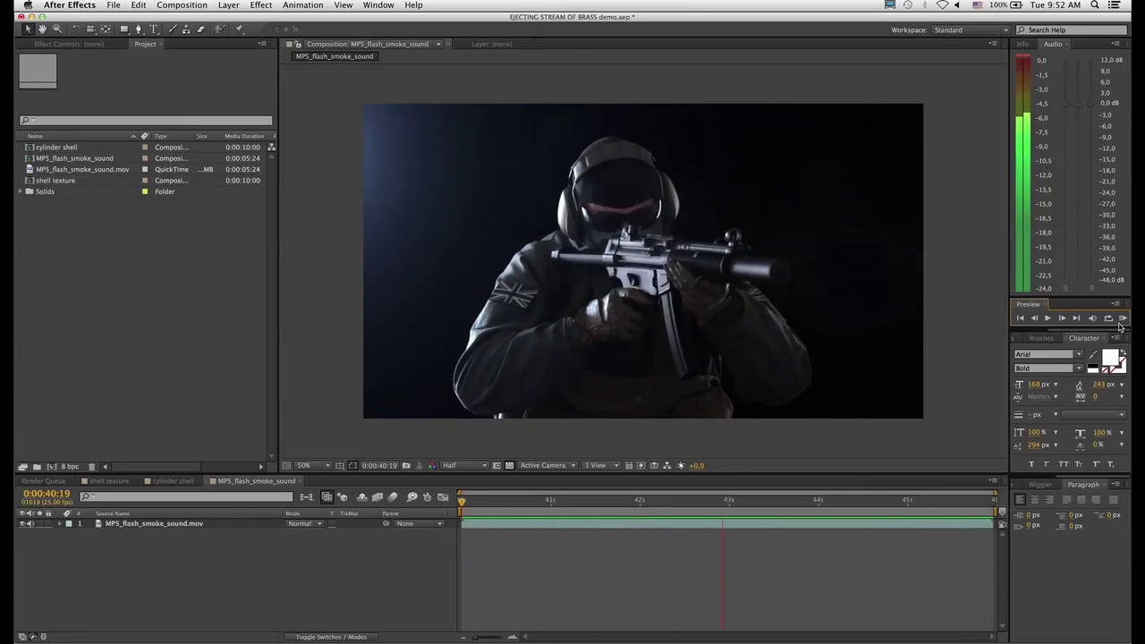
click(1122, 319)
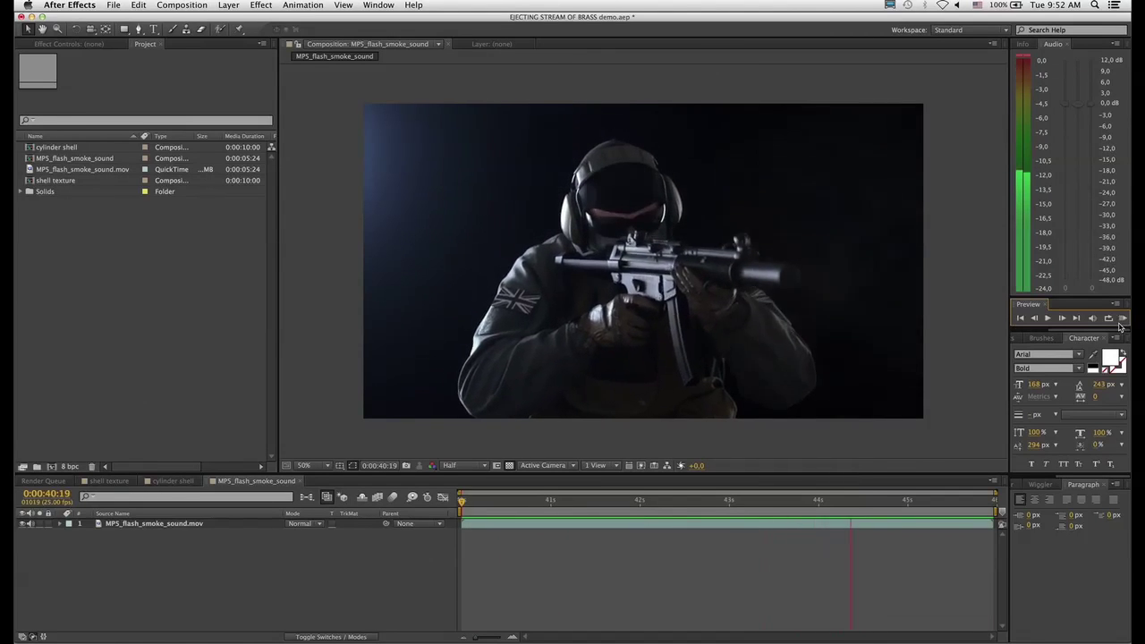
click(170, 481)
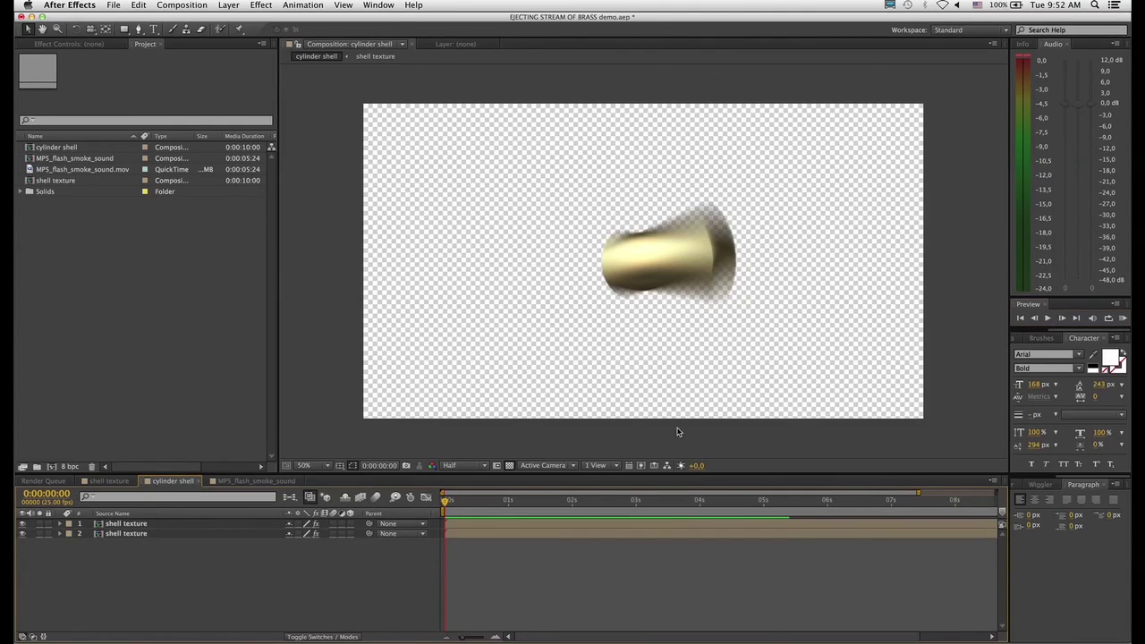
click(1126, 318)
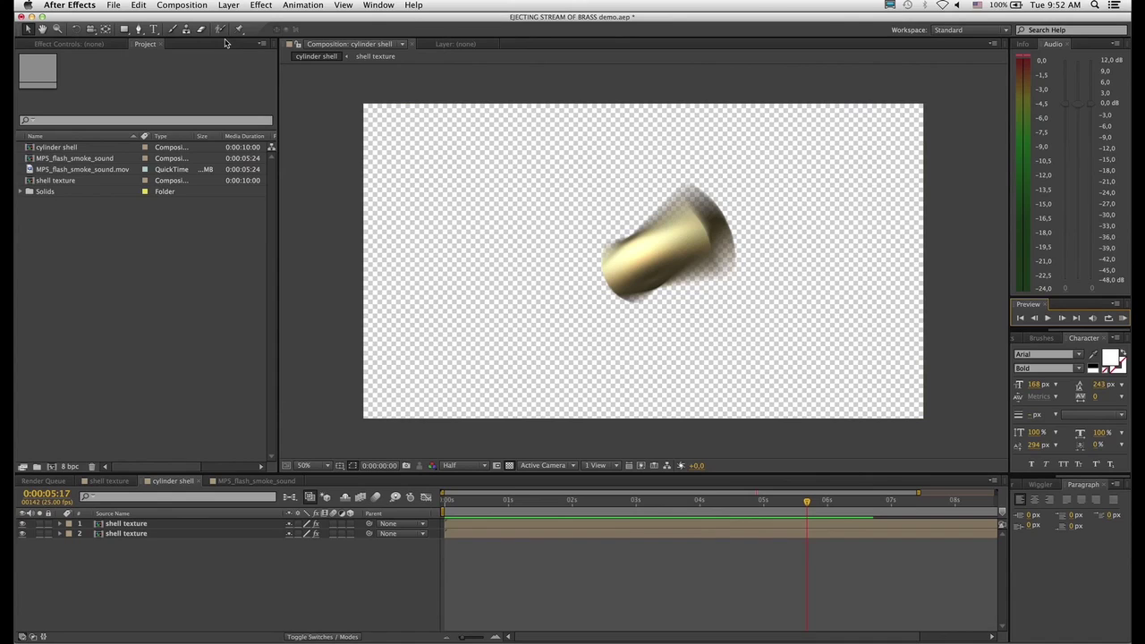
Create a new 110 x 110 px composition at 25 fps with a duration of 10 seconds.
click(191, 7)
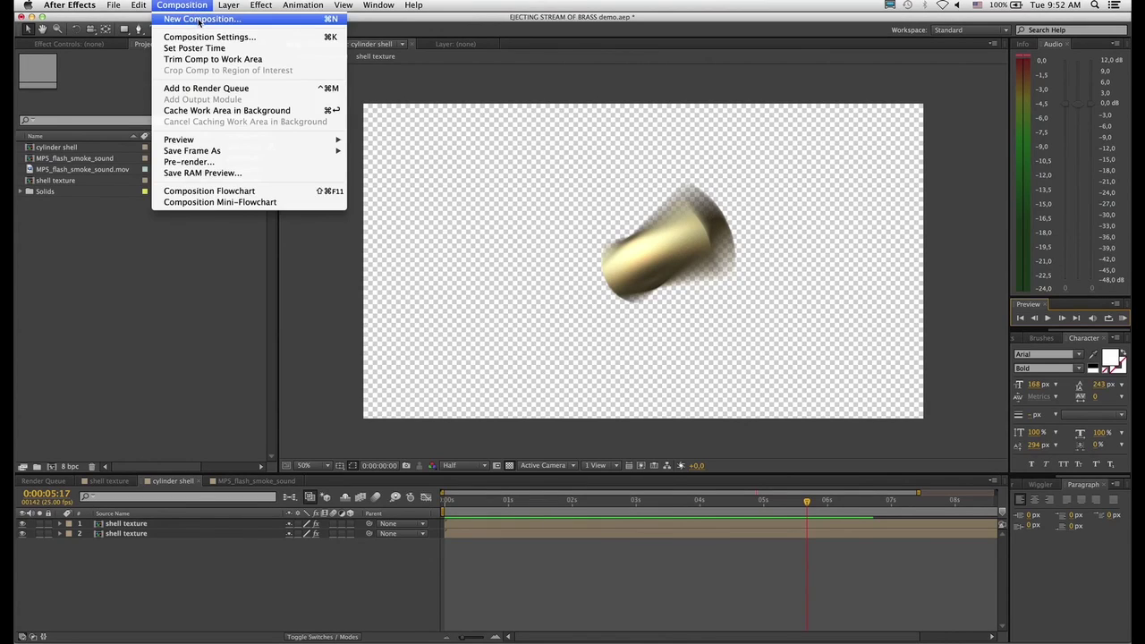
click(194, 18)
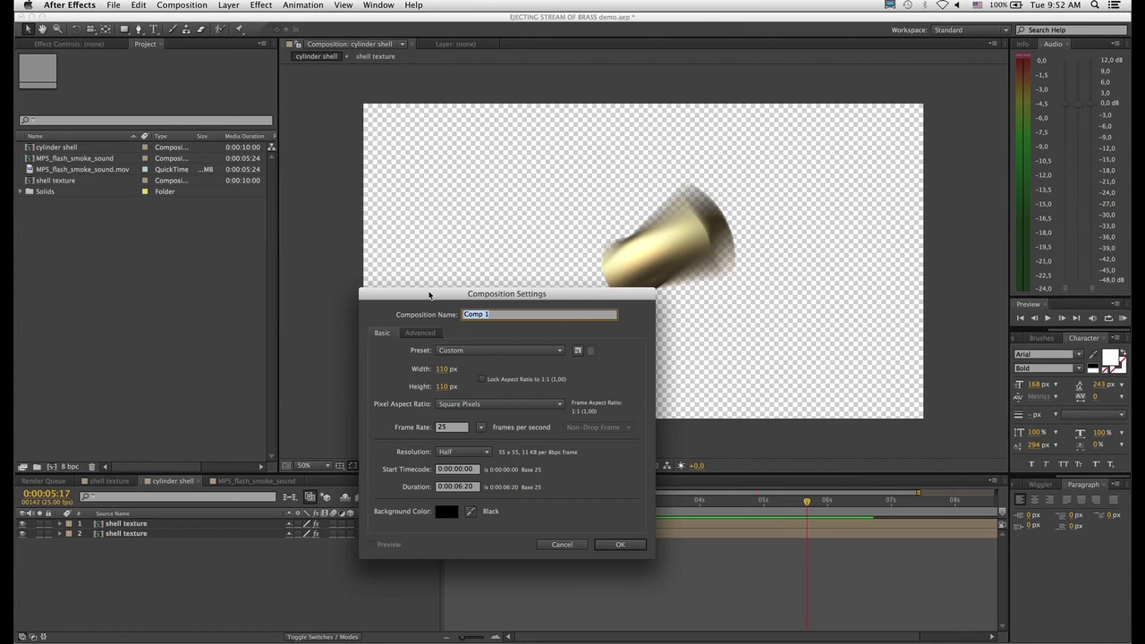
drag(431, 299, 369, 175)
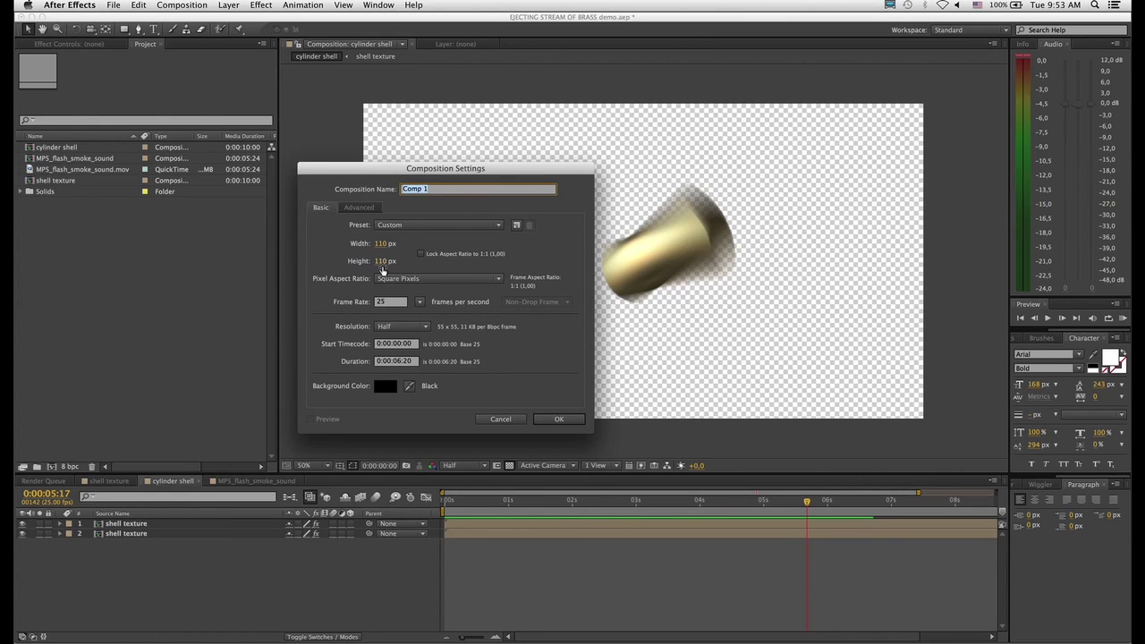
click(402, 361)
double_click(402, 361)
text(10)
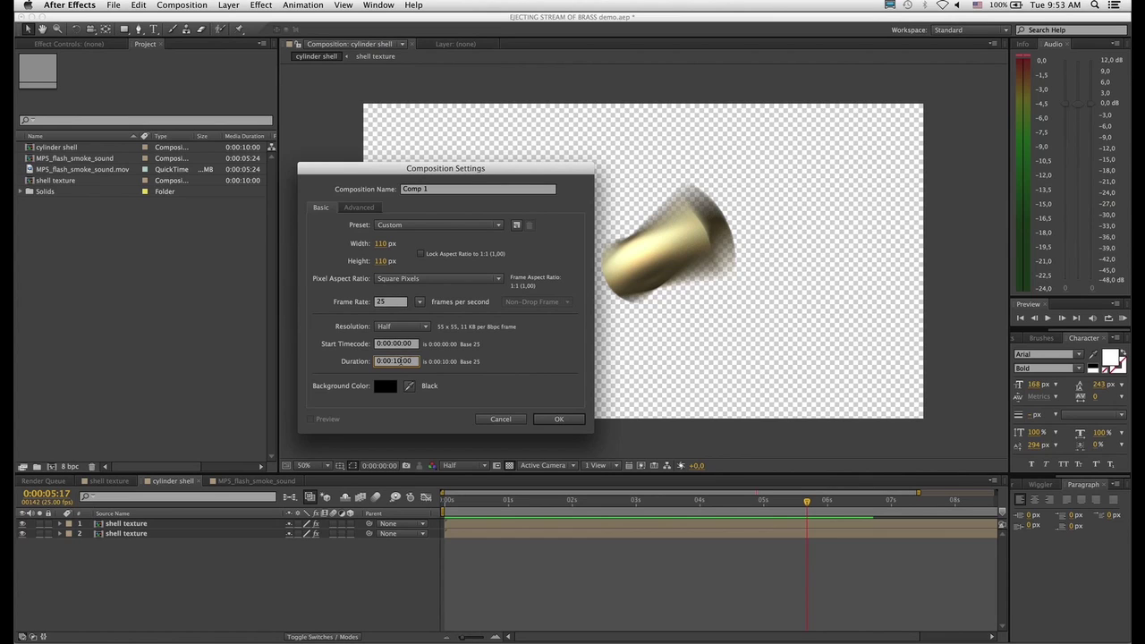
click(549, 421)
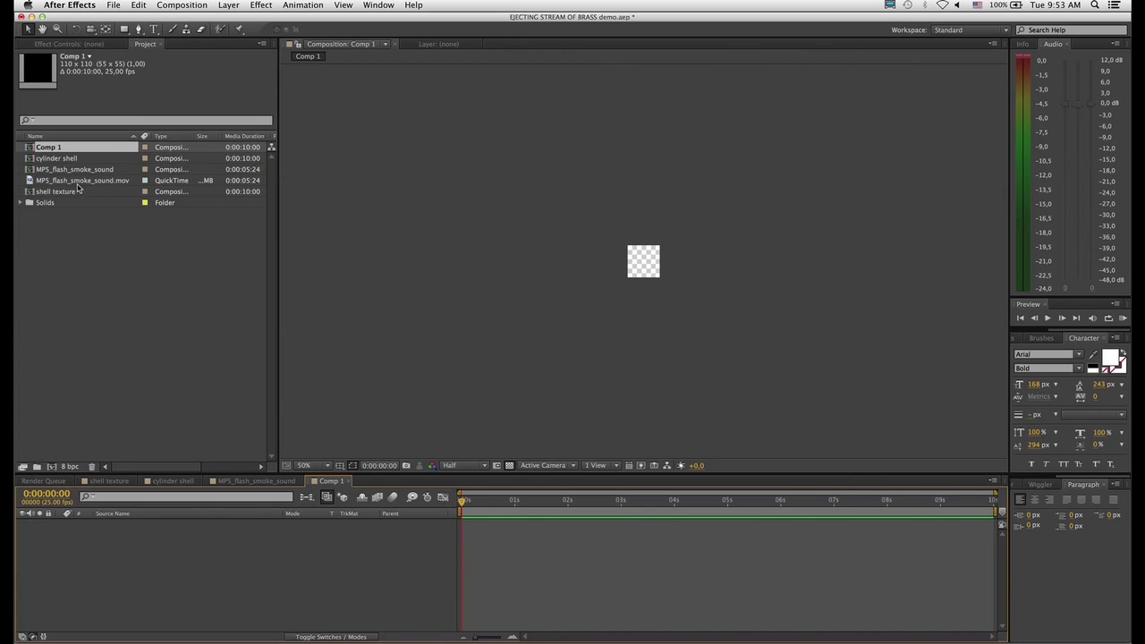
Add the cylinder shell composition to Comp 1 and set its scale to 13%.
click(32, 161)
drag(32, 161, 224, 555)
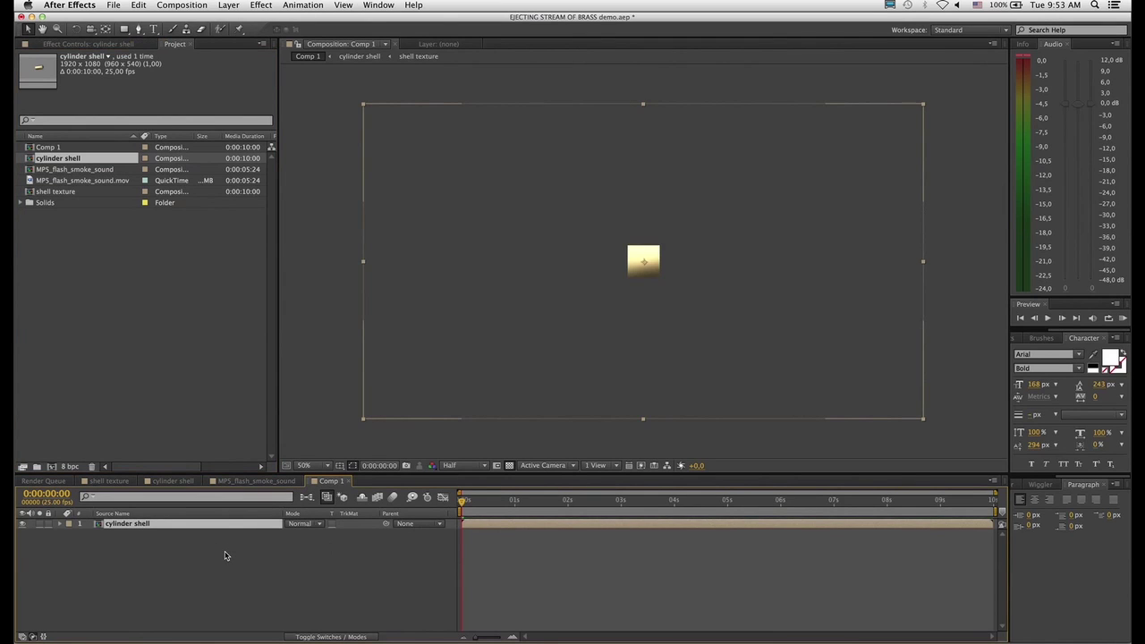
key(s)
drag(301, 533, 240, 524)
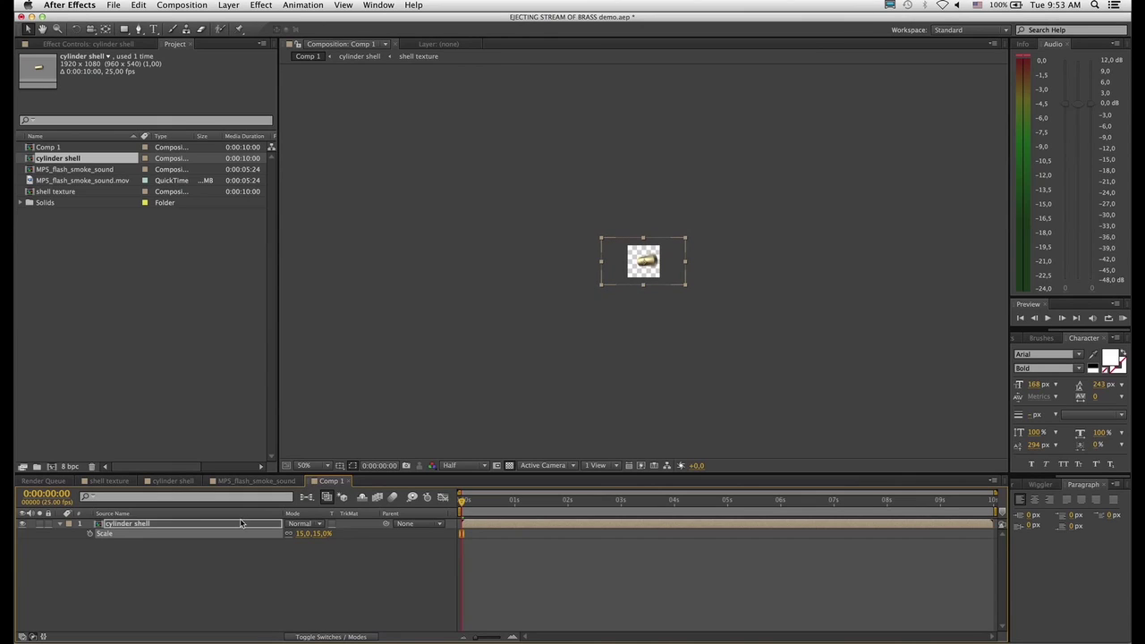
click(303, 534)
text(13)
key(Return)
click(331, 588)
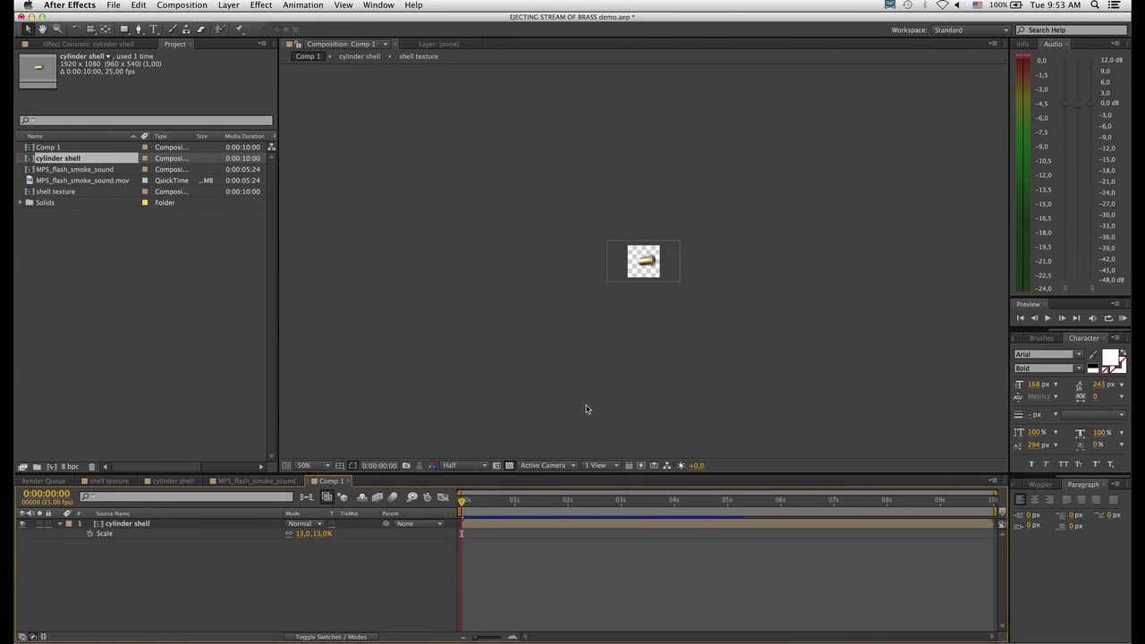
Play a RAM preview of the spinning shell in Comp 1 at 200% magnification.
key(period)
key(period)
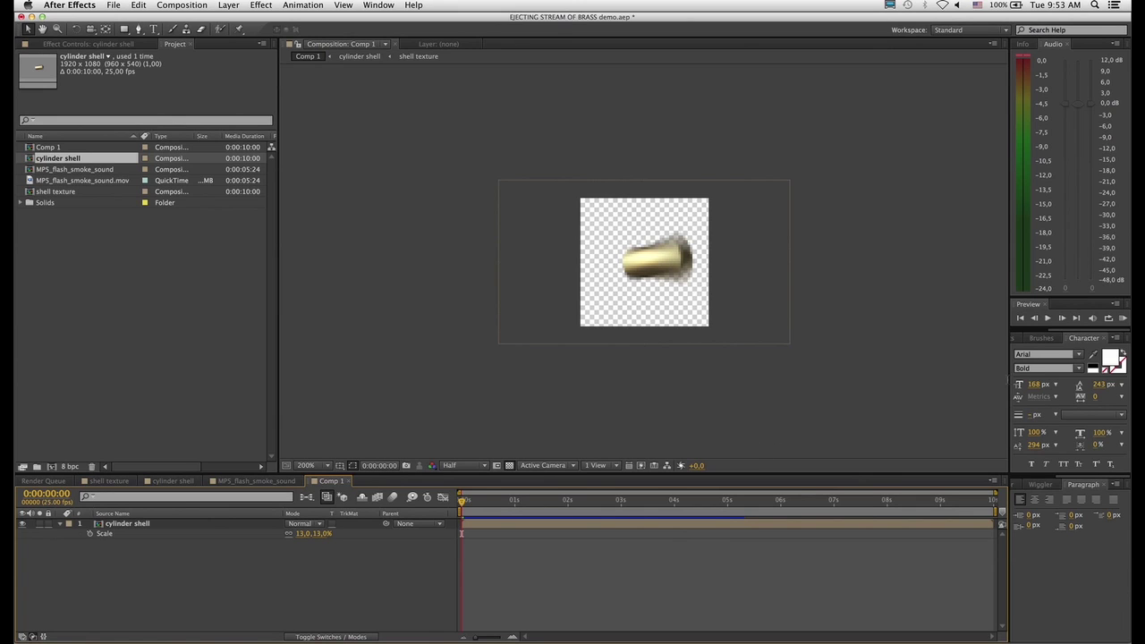
click(1122, 318)
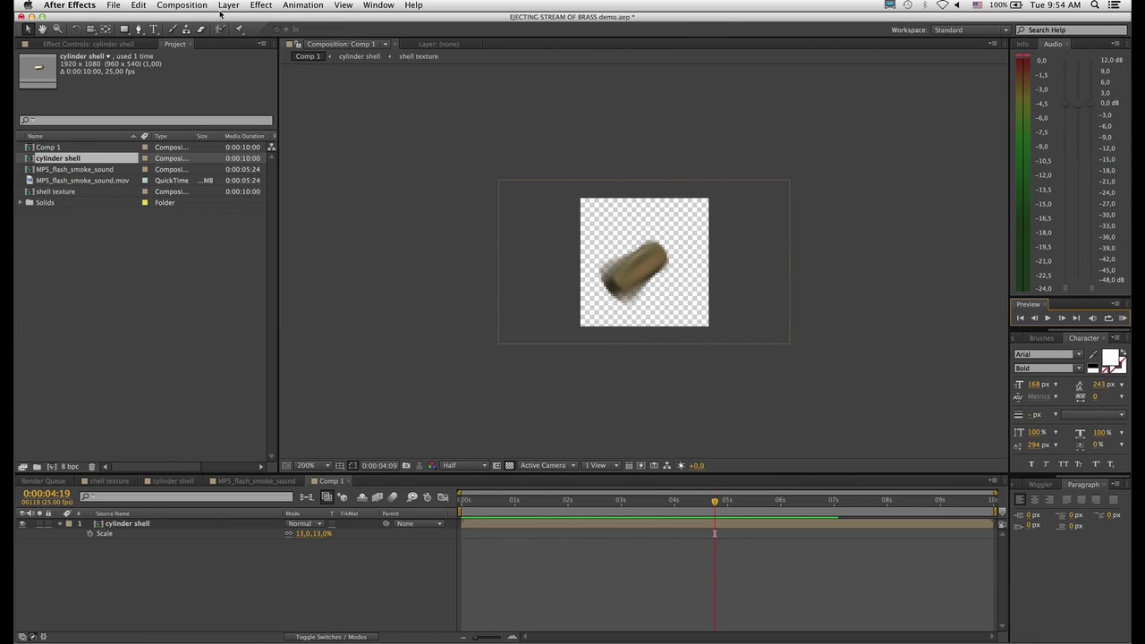
Create a second composition of 1920 x 1080 px, 10 seconds long, with a mid-gray 7E7E7E background color.
click(187, 7)
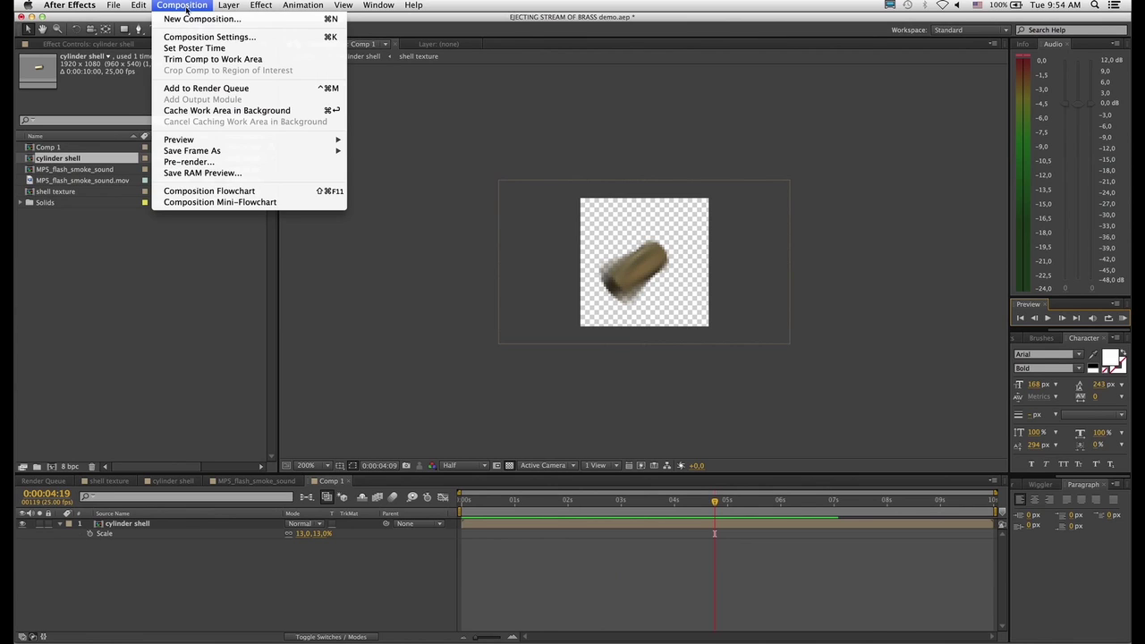
click(202, 19)
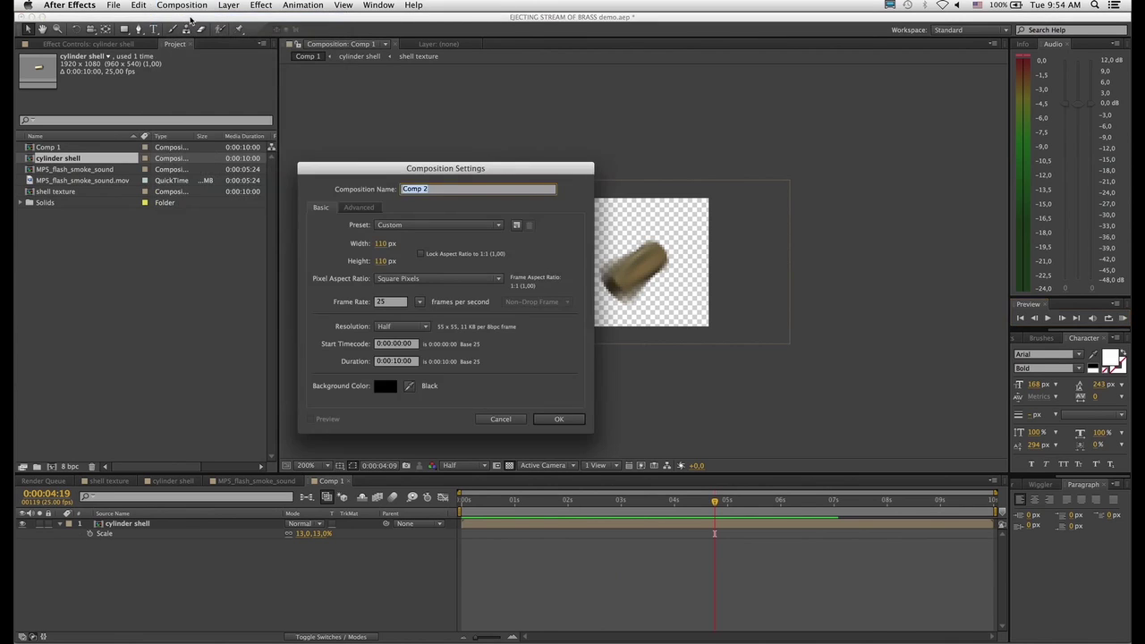
click(382, 244)
text(1920)
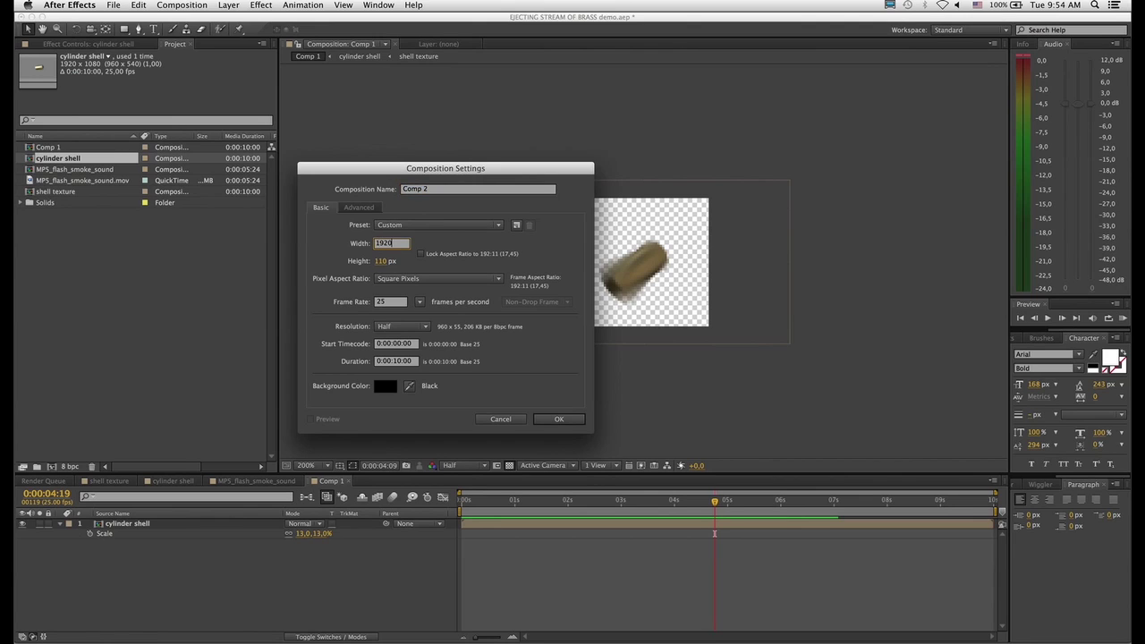
click(382, 261)
text(1080)
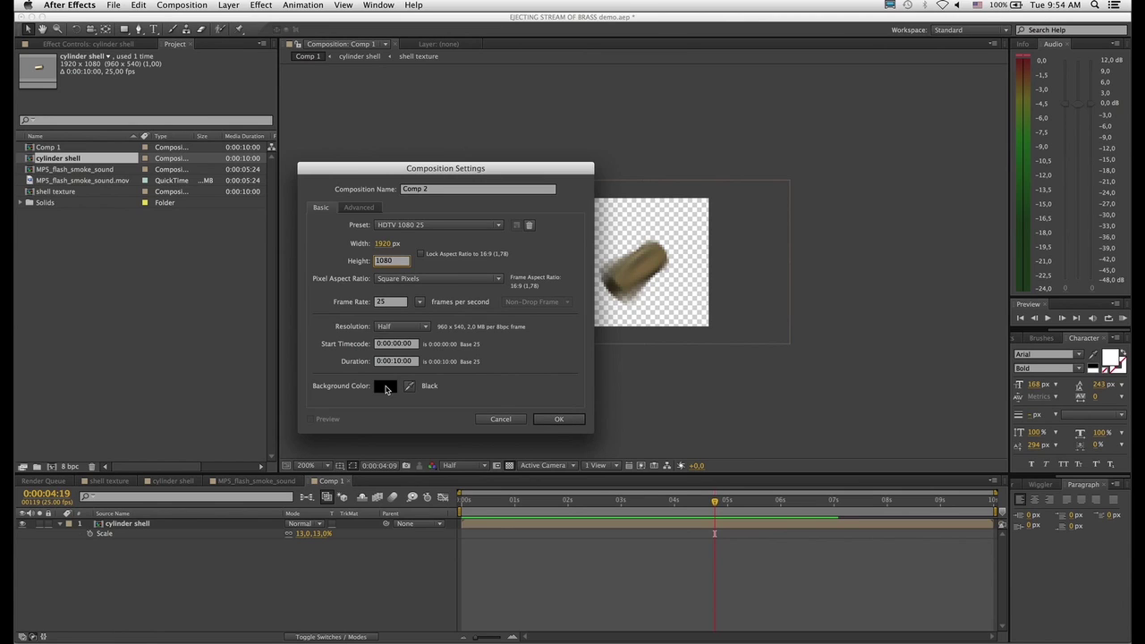
click(385, 385)
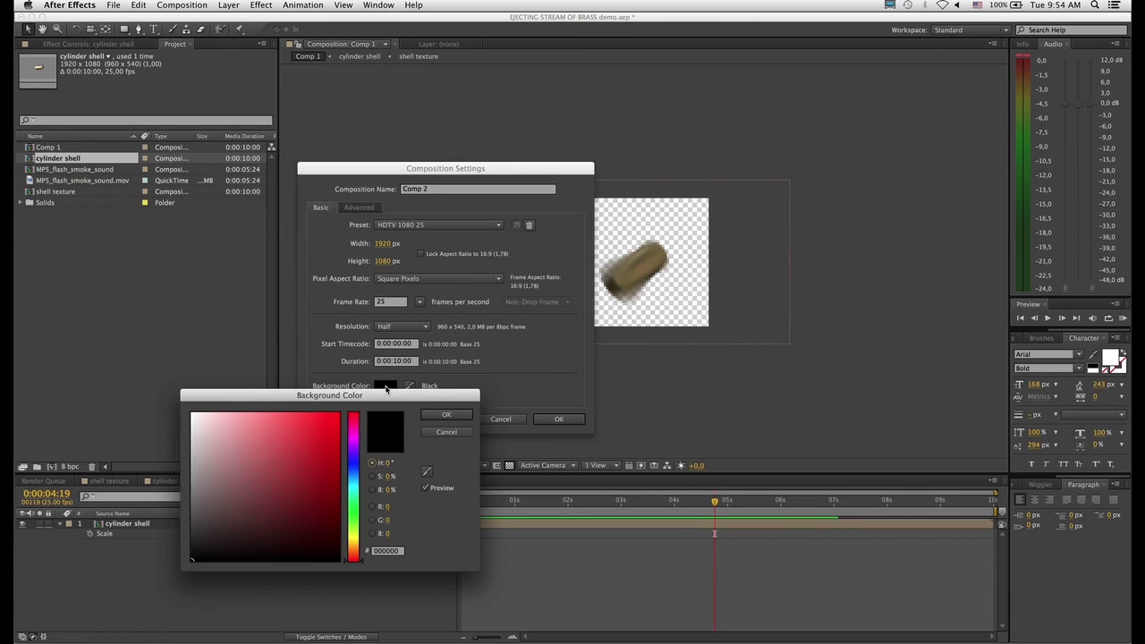
click(192, 489)
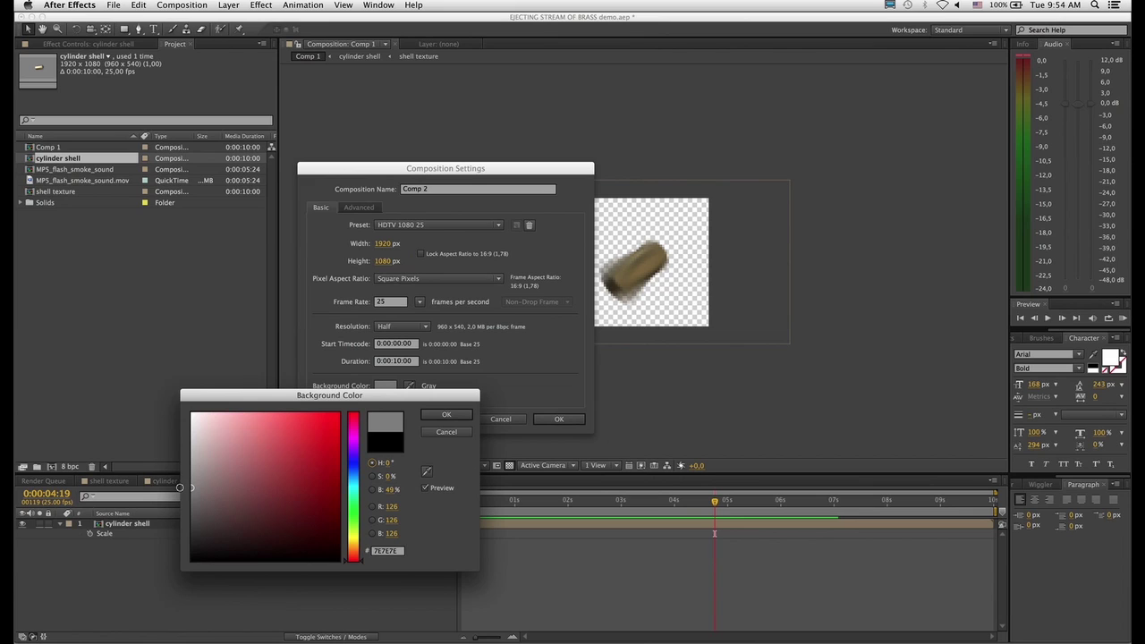
click(446, 416)
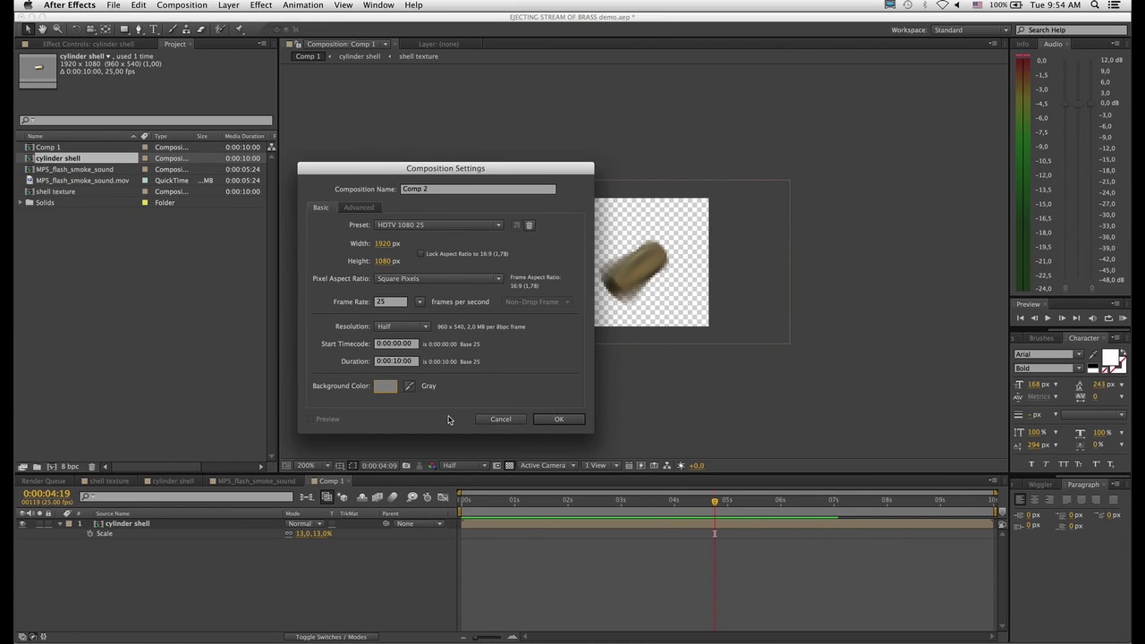
click(557, 420)
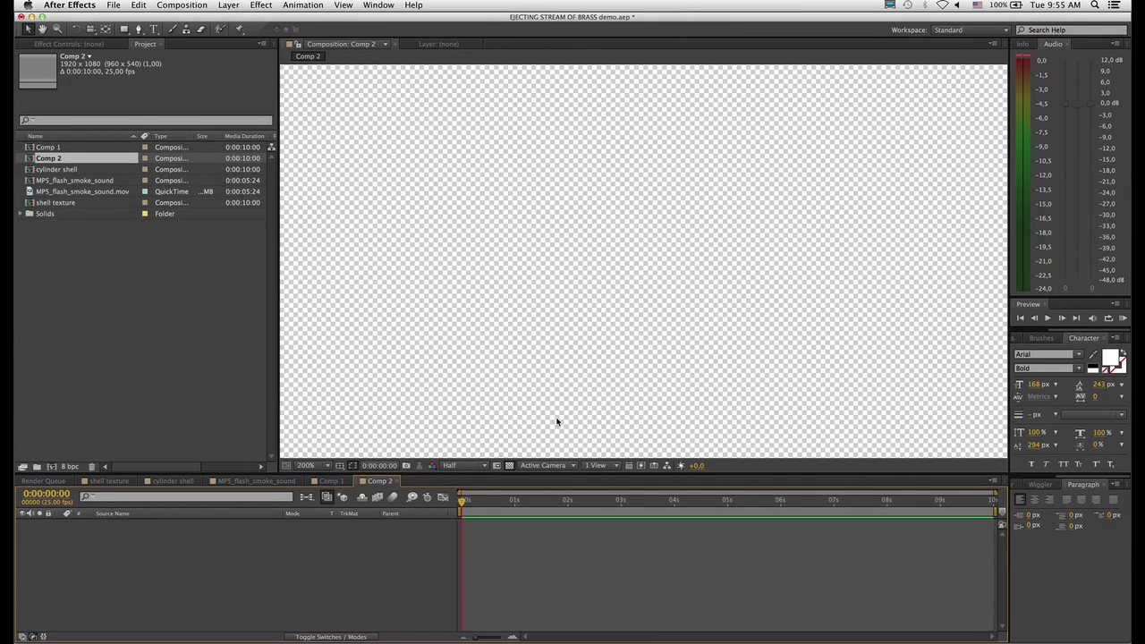
Turn off the transparency grid in Comp 2 and show the whole frame at 50% magnification.
click(509, 466)
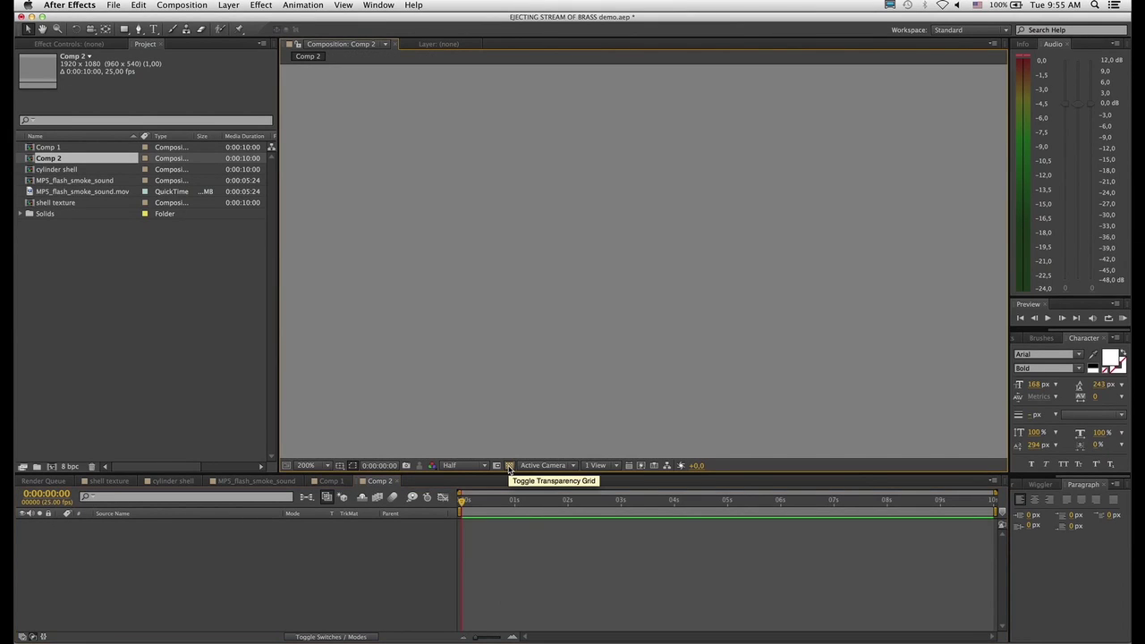
key(comma)
key(comma)
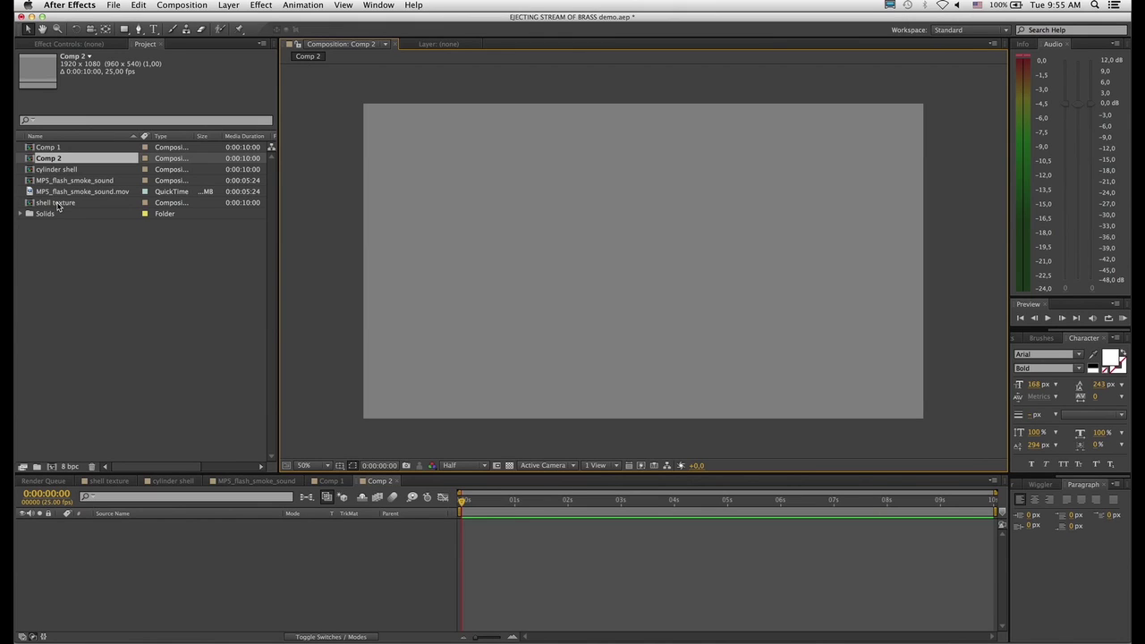
Rename the 110 x 110 px composition Comp 1 as "spinning shell particle texture".
click(52, 148)
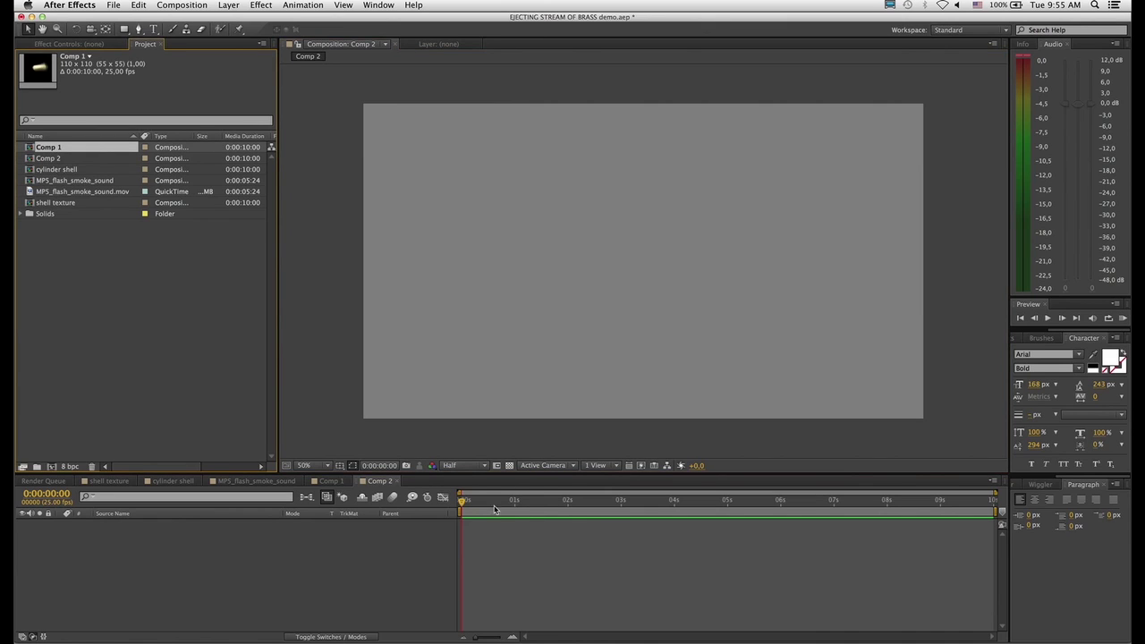
click(344, 481)
click(993, 480)
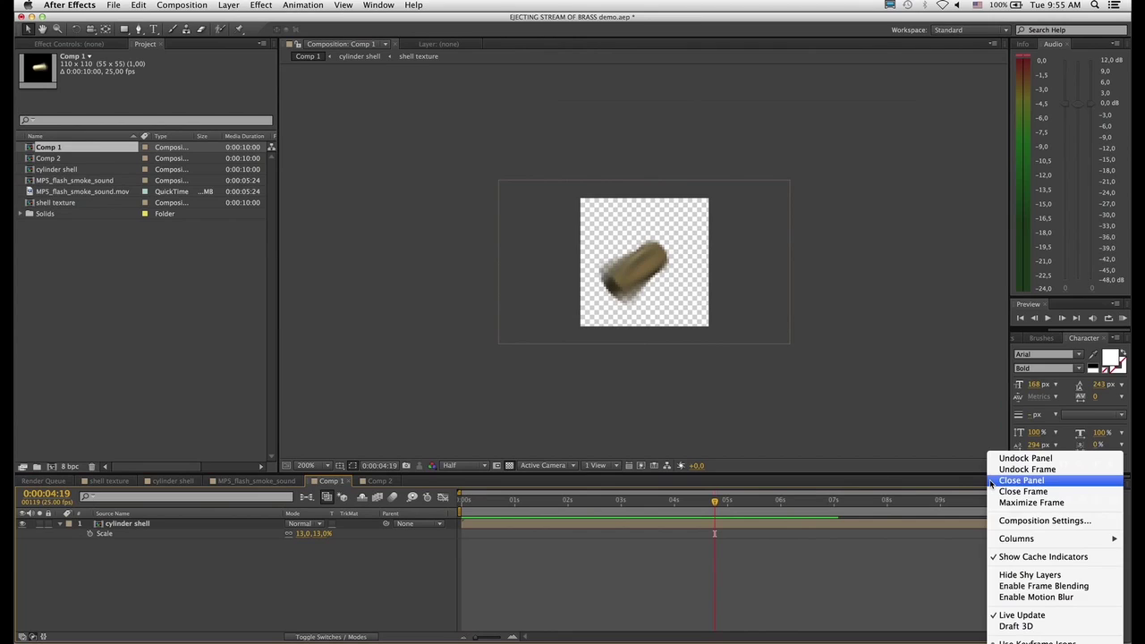
click(1004, 522)
key(BackSpace)
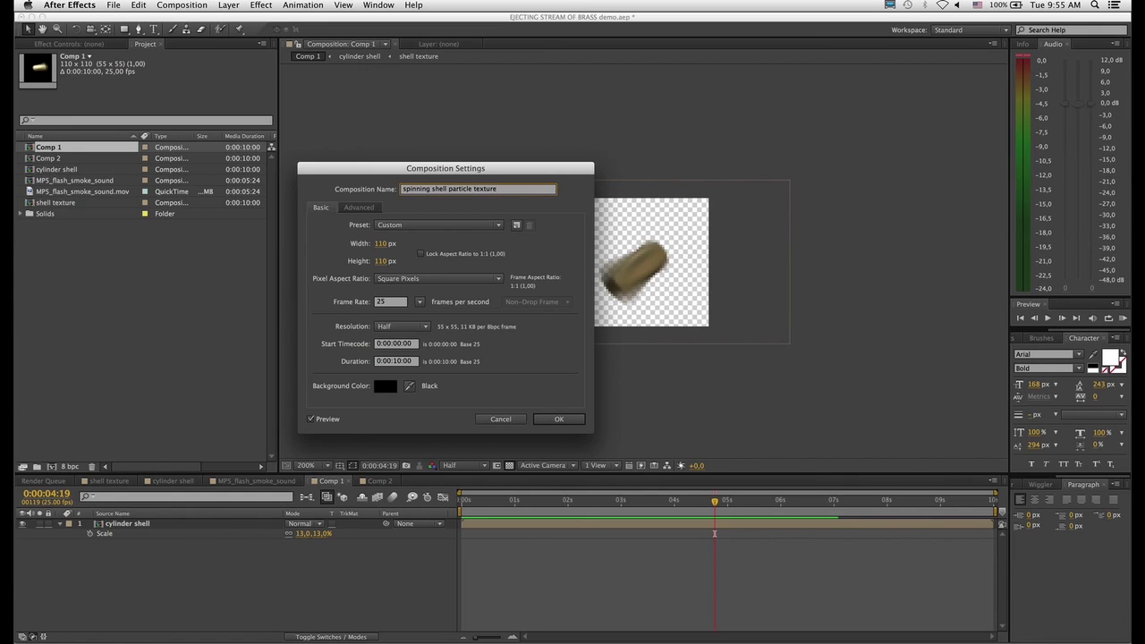
key(Return)
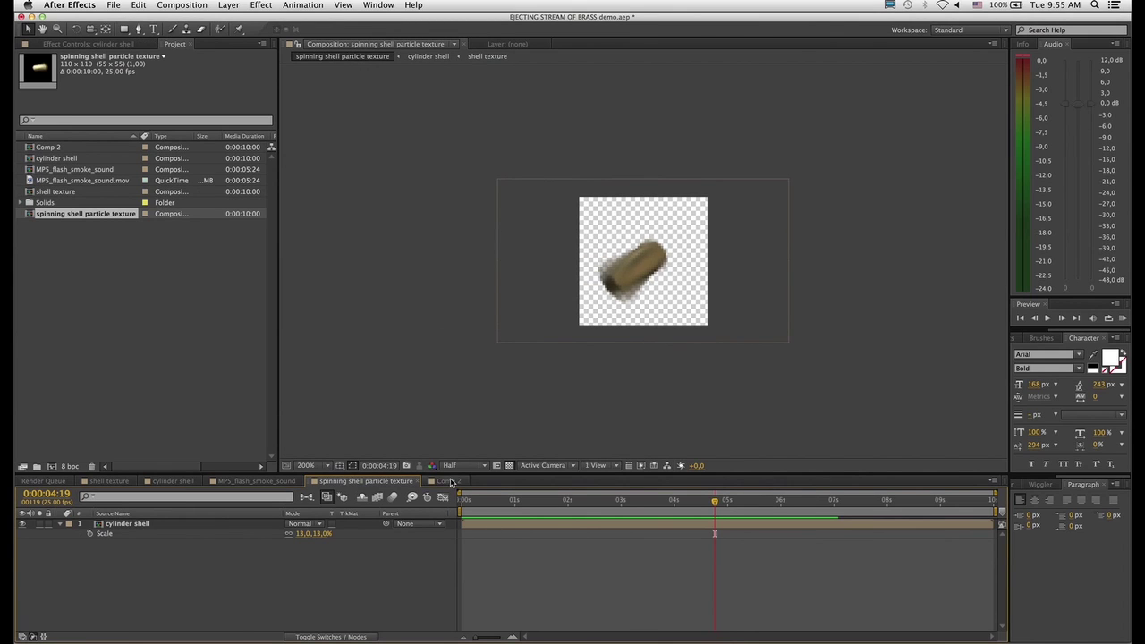
Rename Comp 2 as "ejecting shells" and add the spinning shell particle texture composition to it as a layer.
click(450, 482)
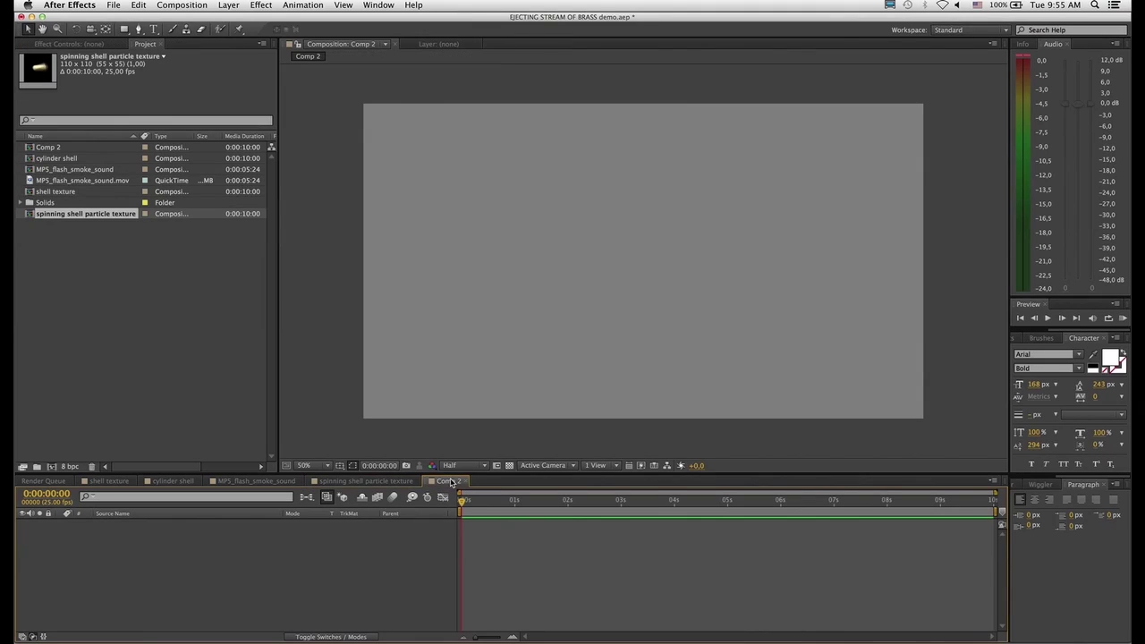
click(992, 481)
click(1047, 521)
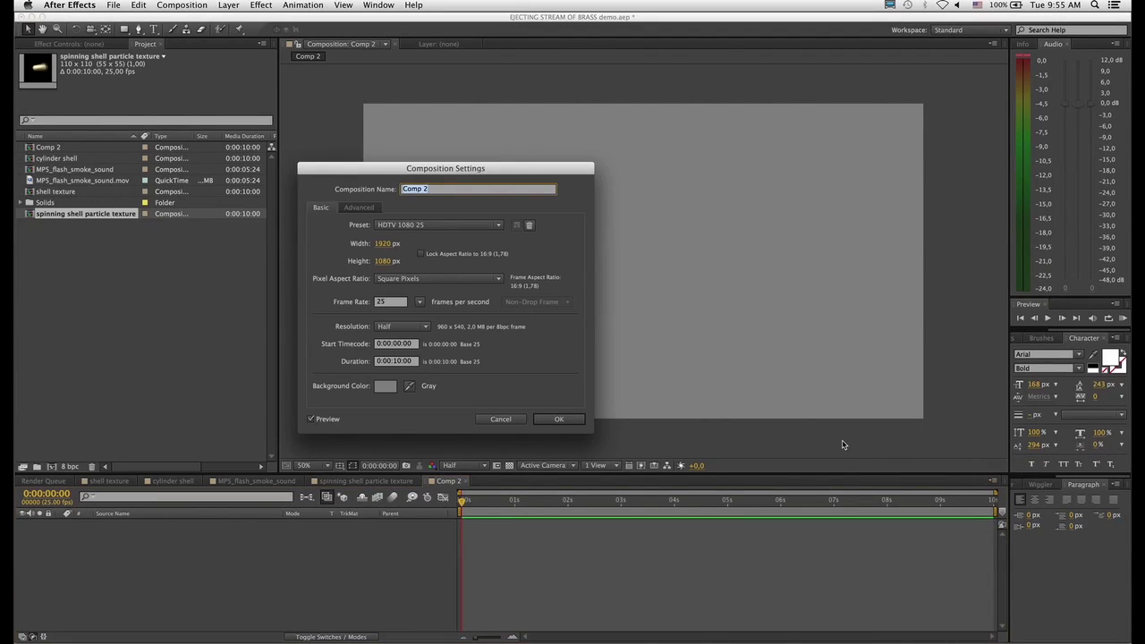
text(ejecting shells)
key(Return)
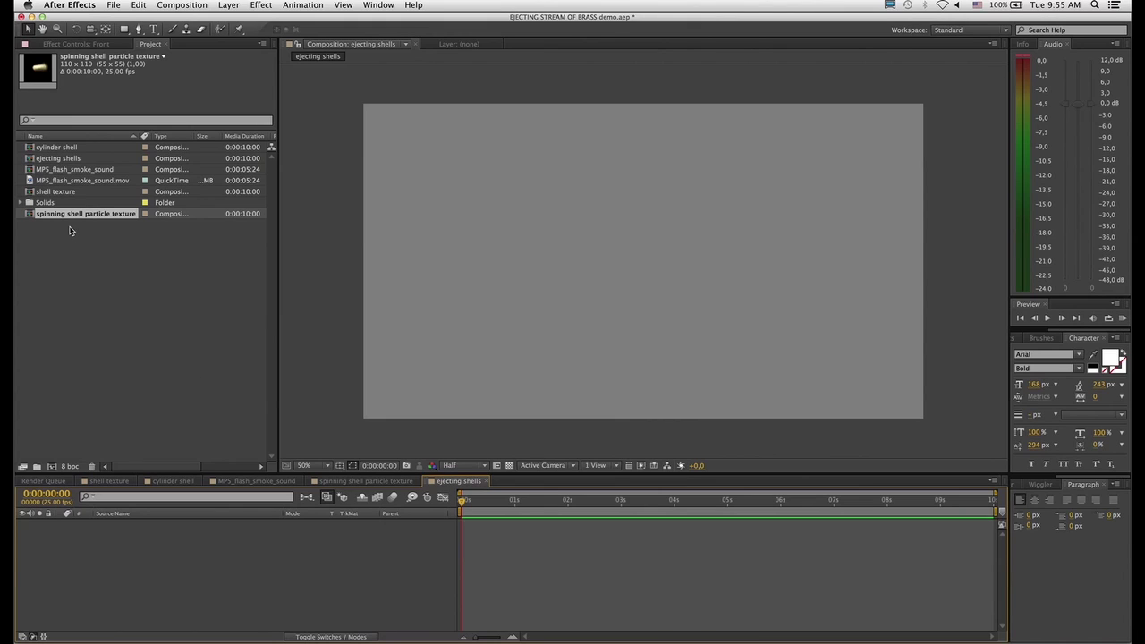
drag(27, 215, 178, 552)
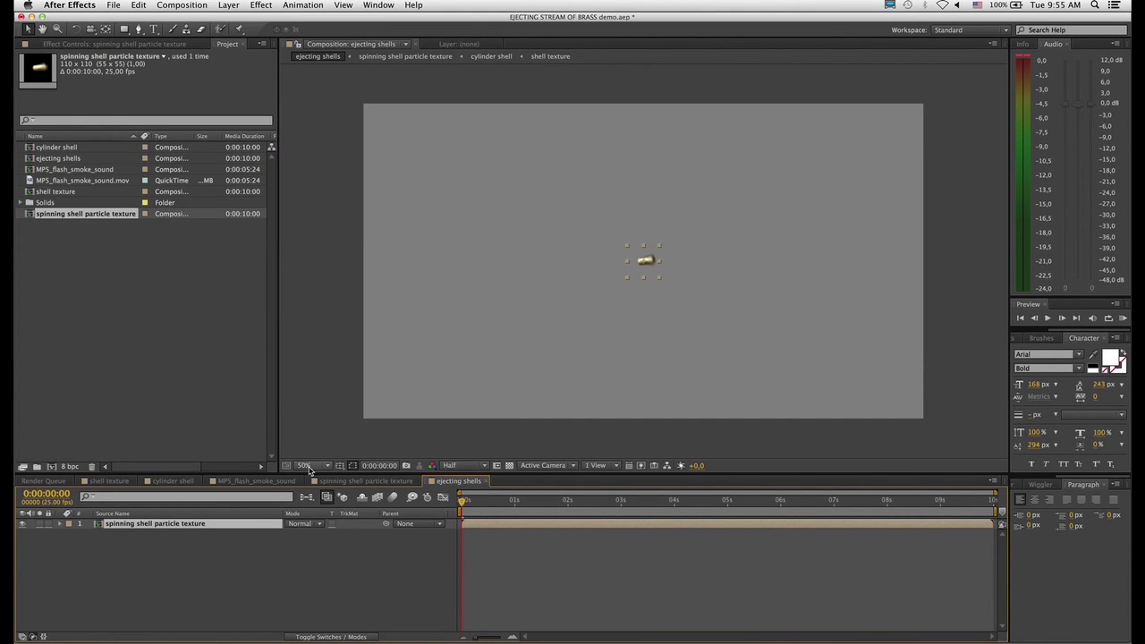
Add the ejecting shells composition as a layer above the footage in the MP5_flash_smoke_sound composition.
click(263, 482)
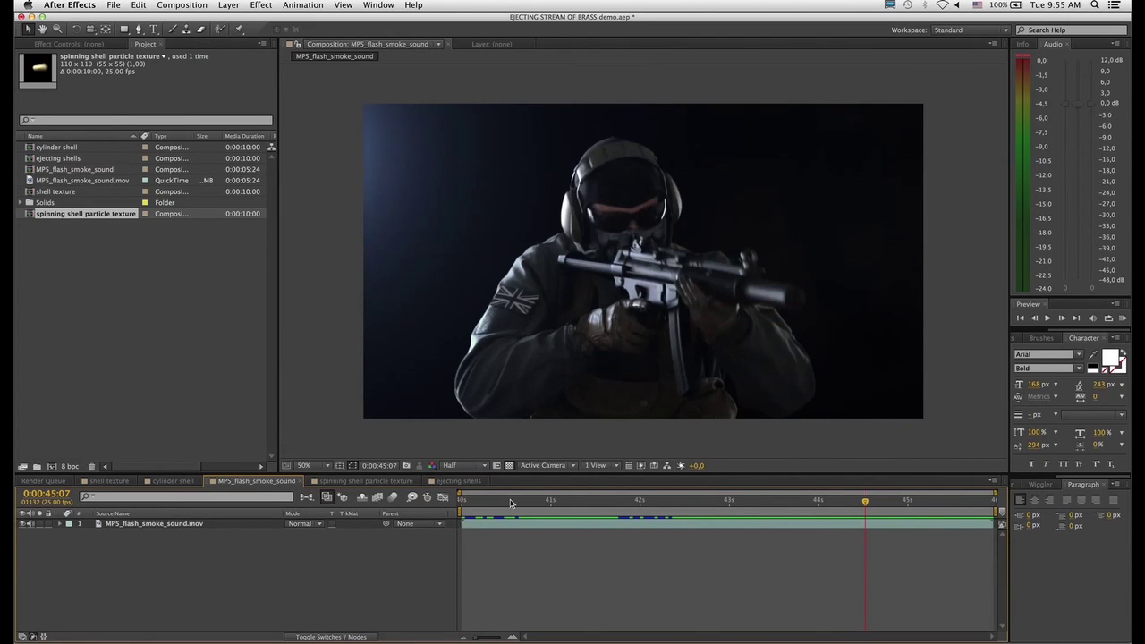
click(28, 159)
click(139, 524)
key(super+slash)
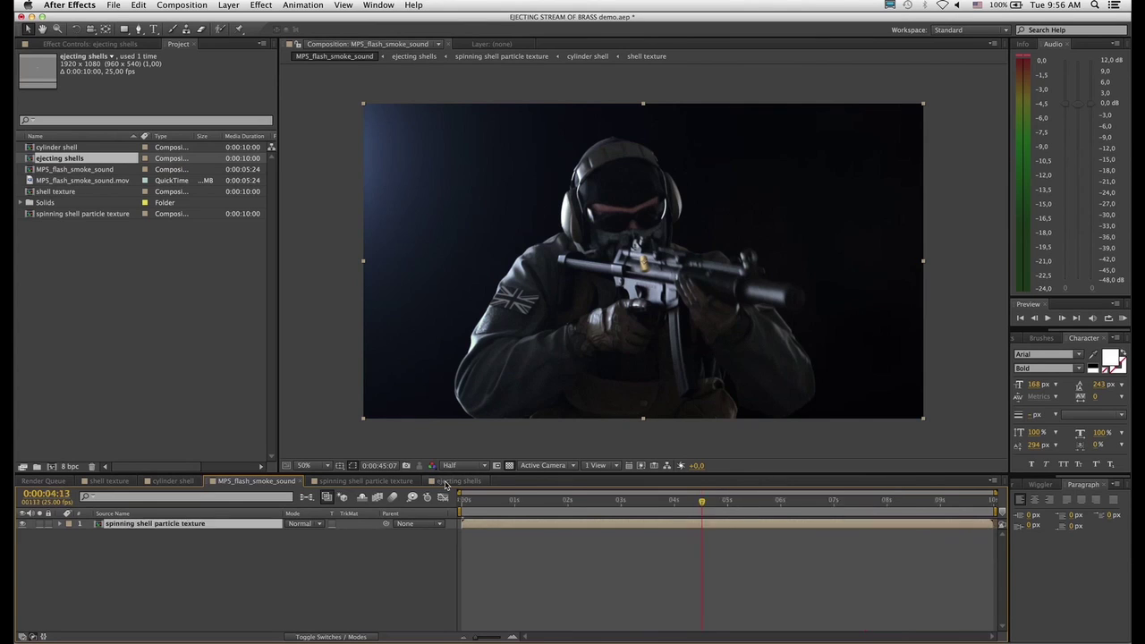
Create a full-frame black solid layer in the ejecting shells composition.
click(445, 482)
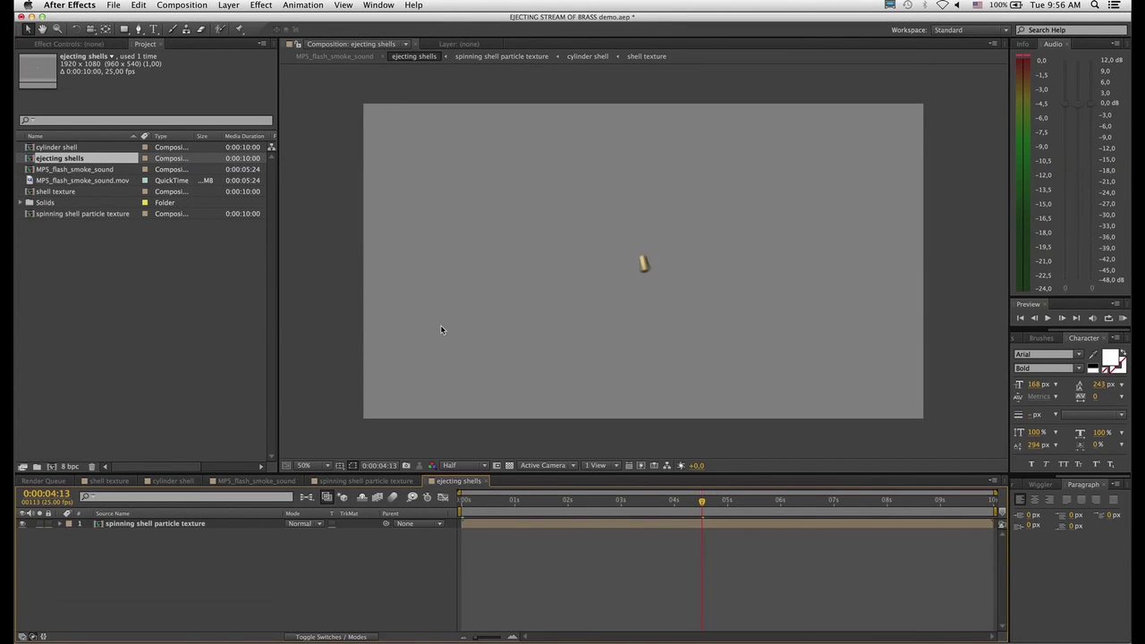
click(230, 6)
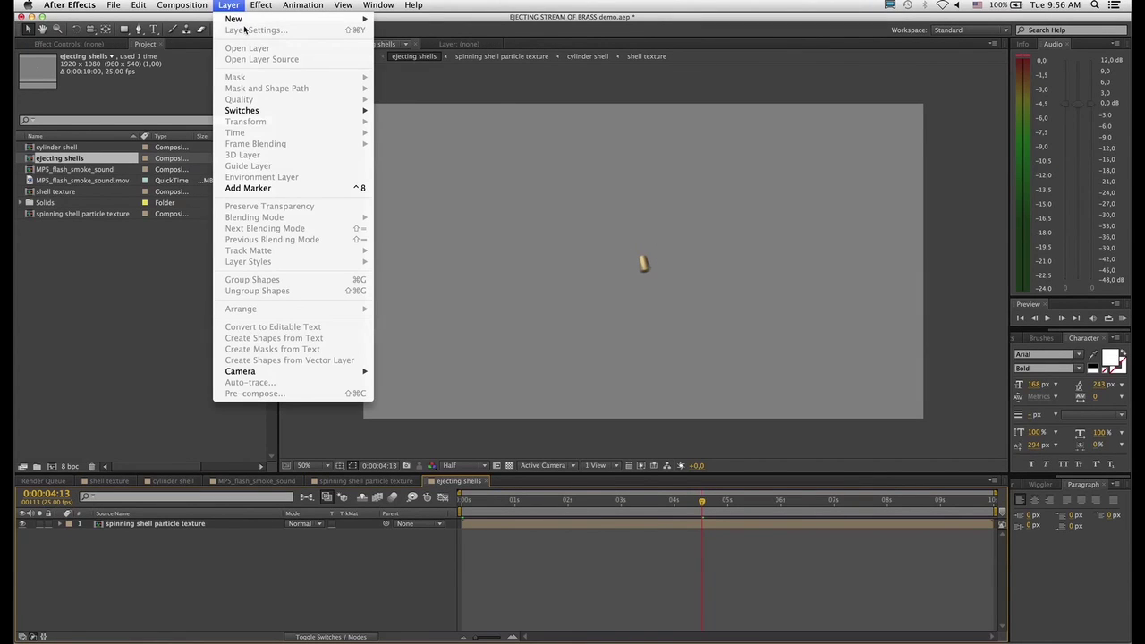
mouse_move(244, 23)
click(399, 33)
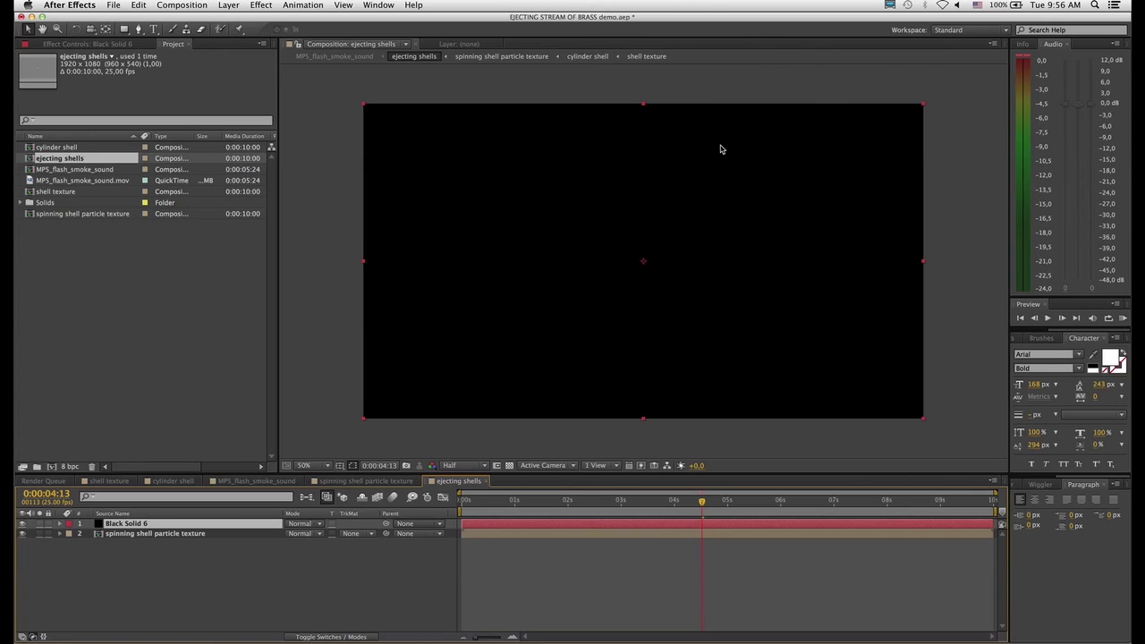
Apply the Particle Playground simulation effect to the black solid and scrub through the particle stream from the first frame.
click(262, 5)
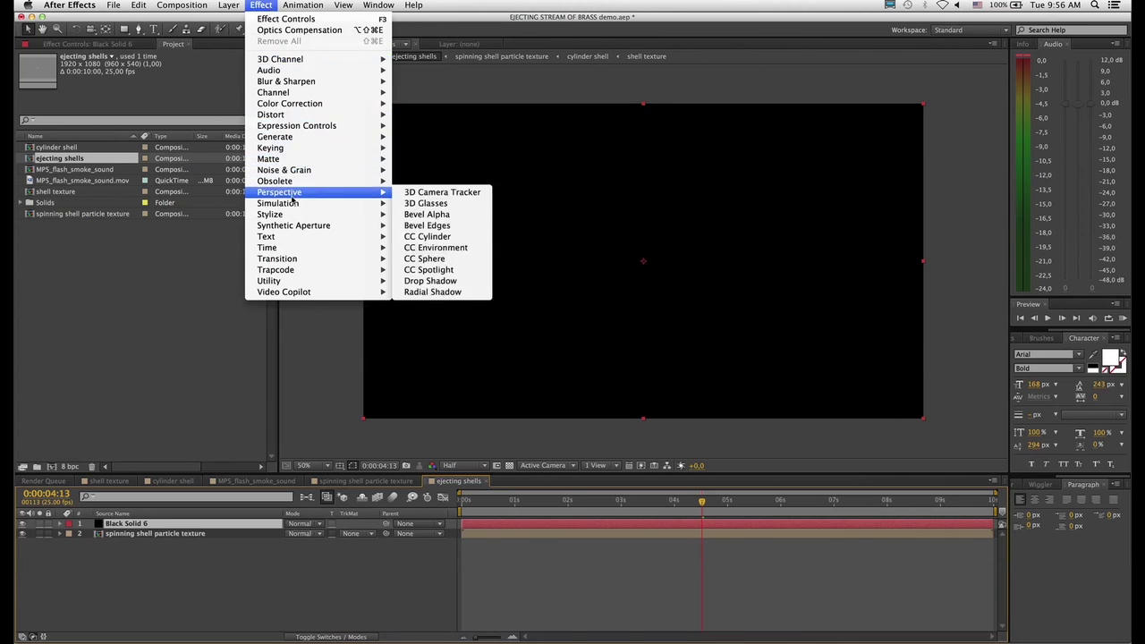
mouse_move(292, 205)
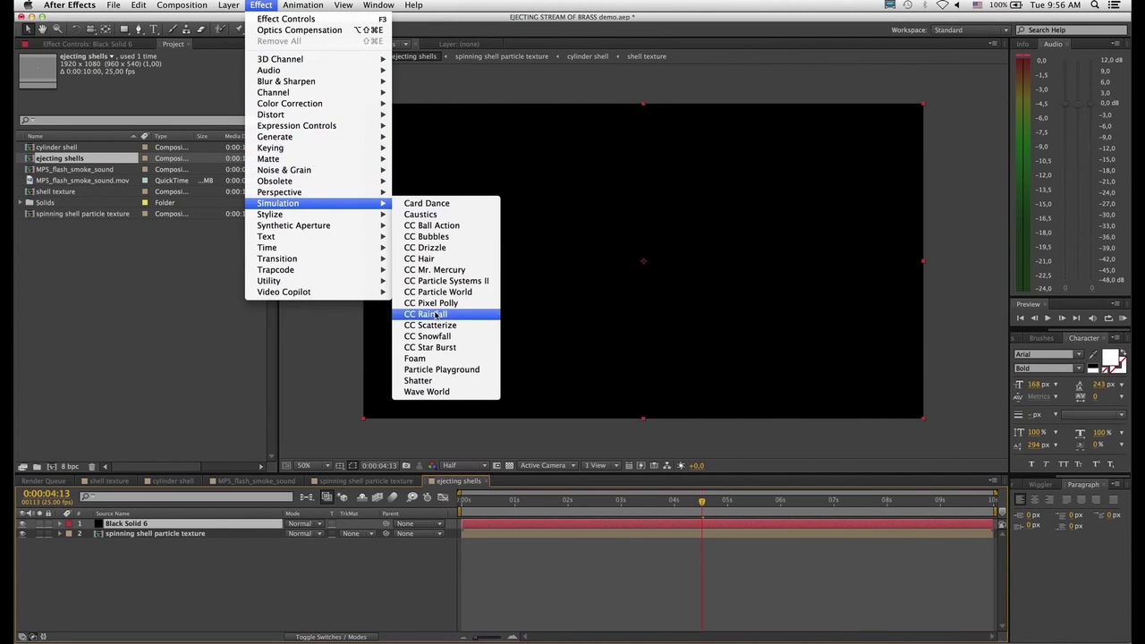
click(434, 370)
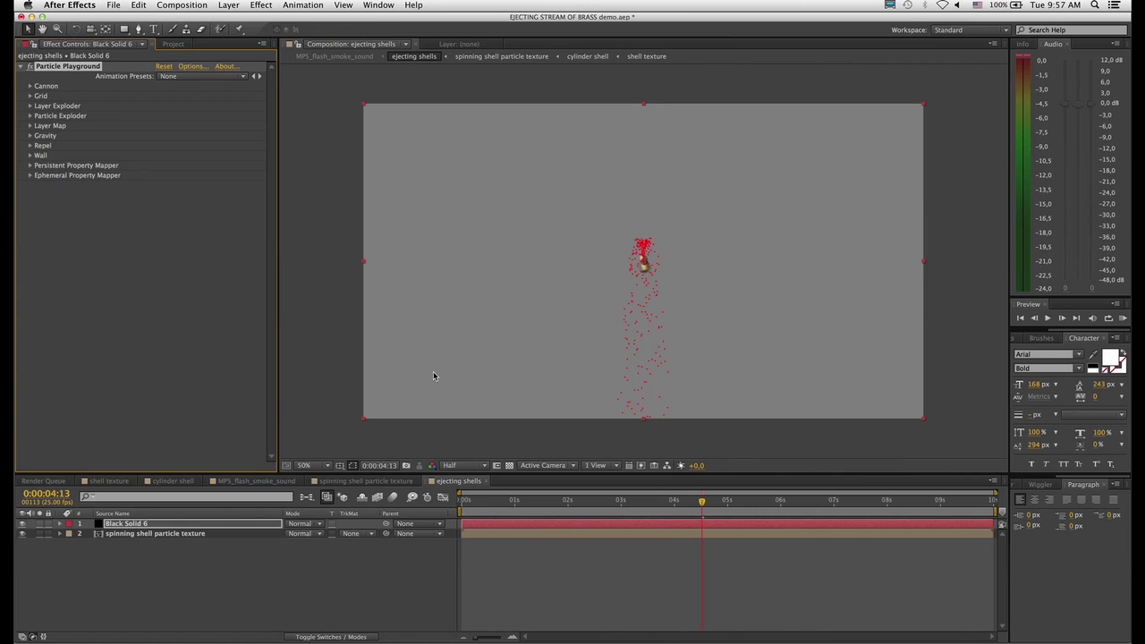
key(Home)
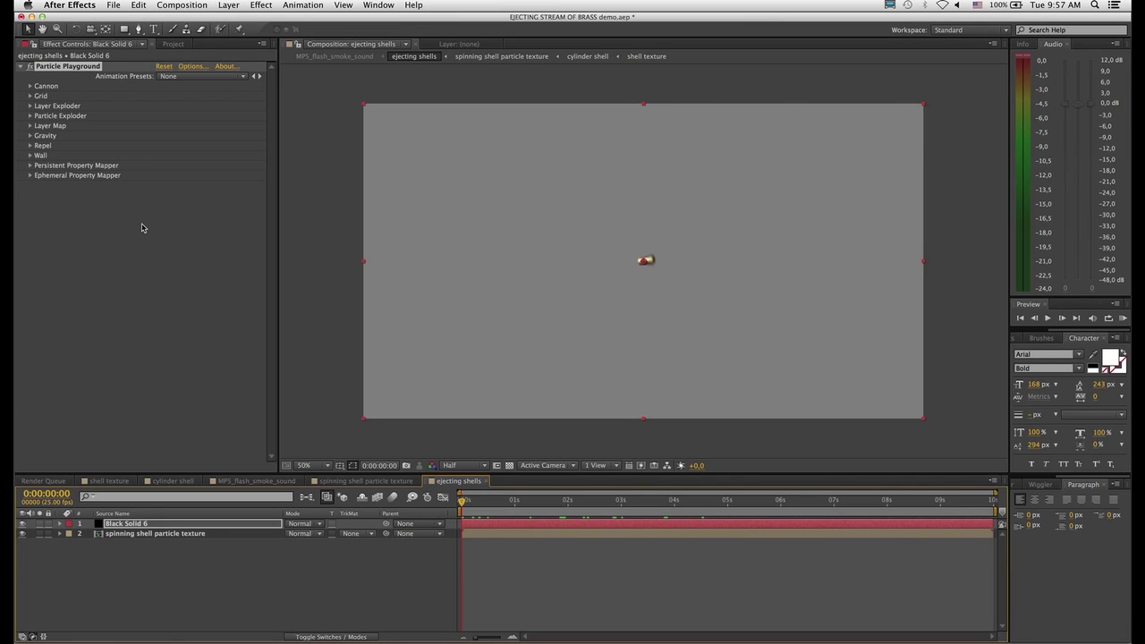
drag(475, 504, 324, 503)
Hide the spinning shell particle texture layer and assign it as the Layer Map source of Particle Playground on the black solid.
click(118, 534)
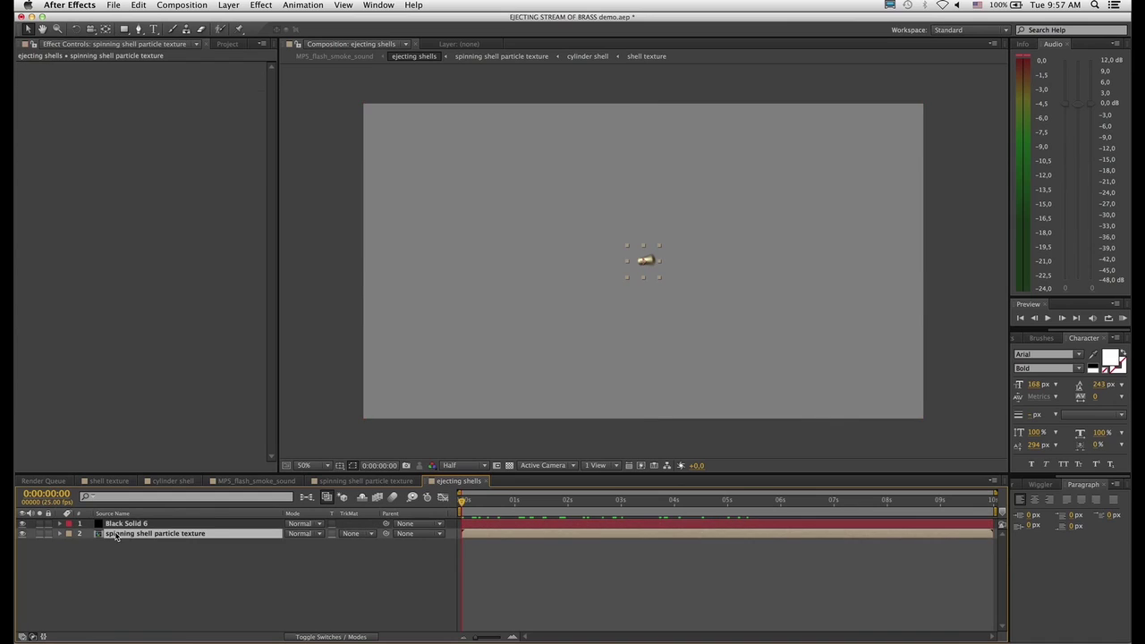
click(24, 534)
click(116, 526)
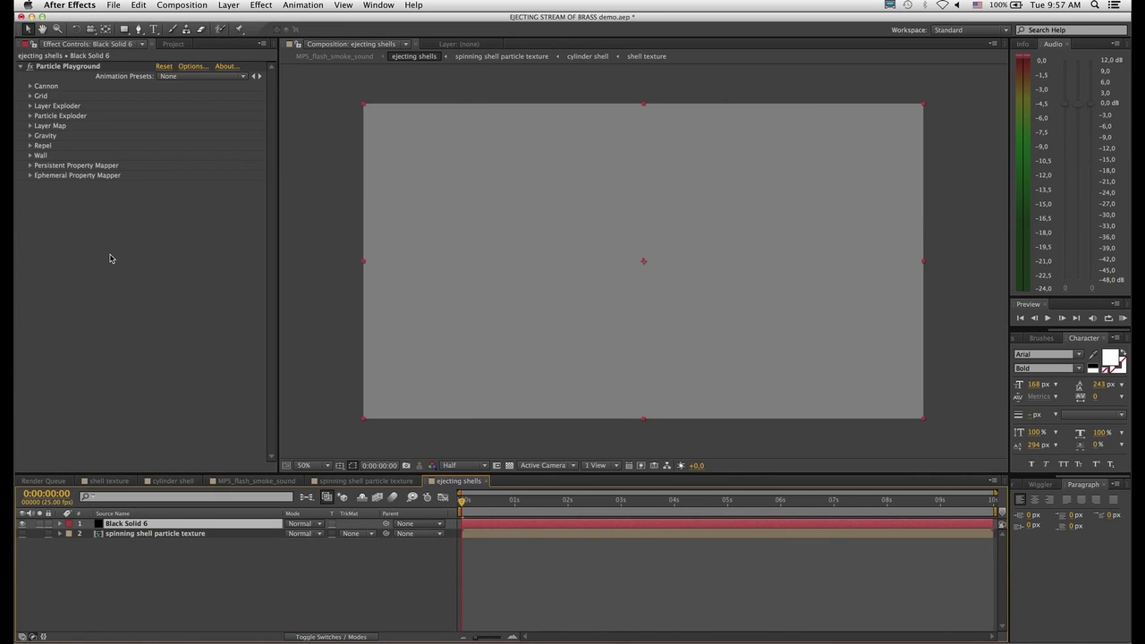
click(30, 126)
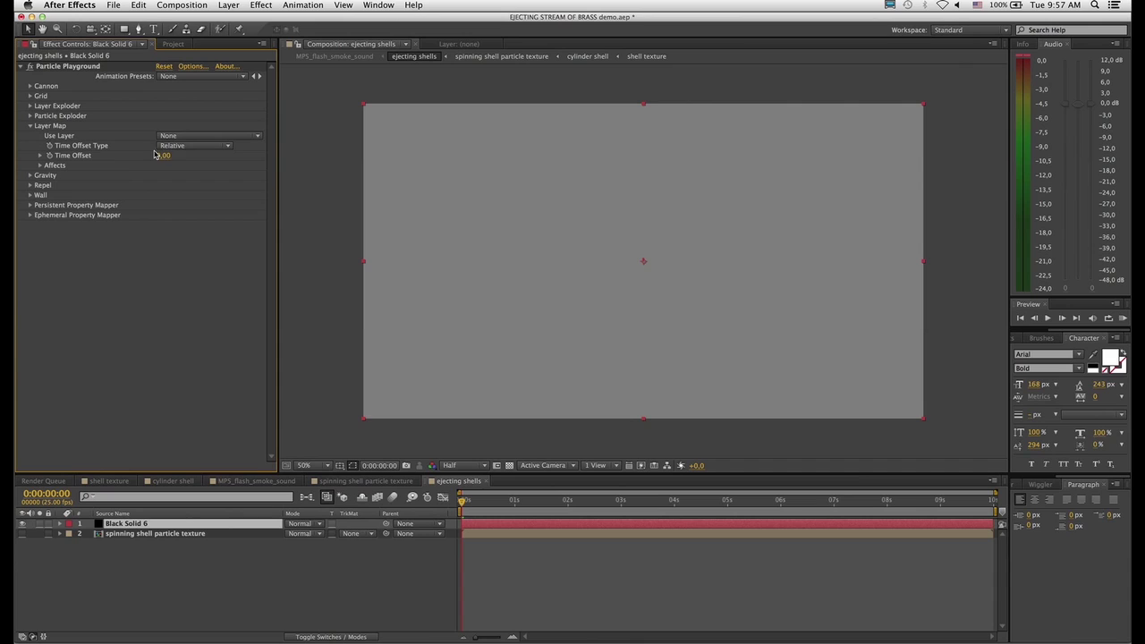
click(186, 137)
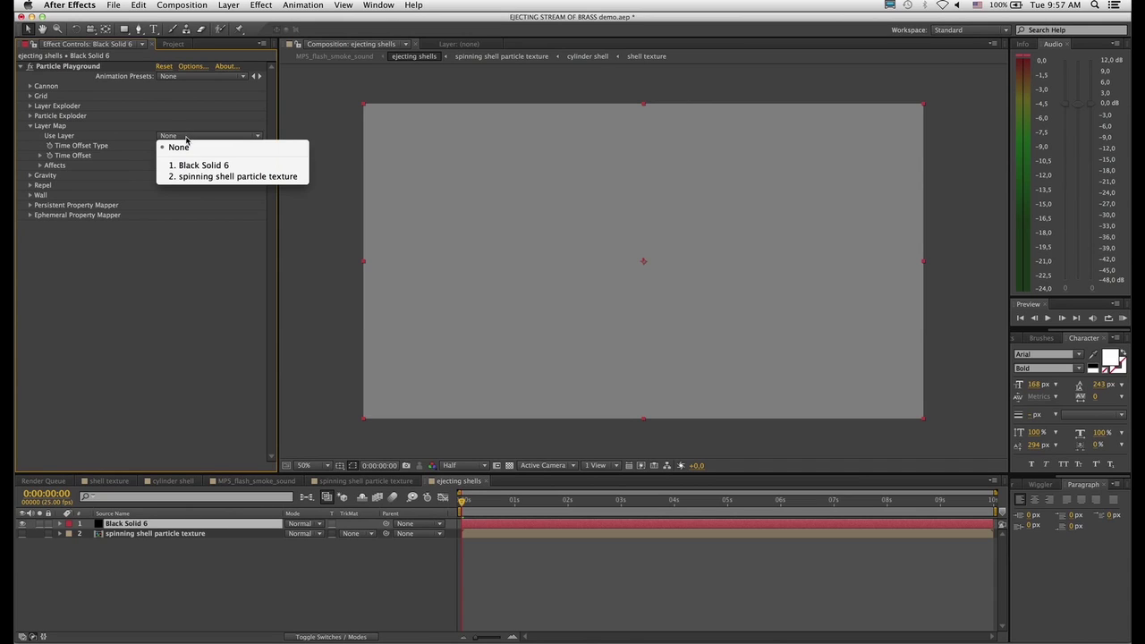
click(203, 179)
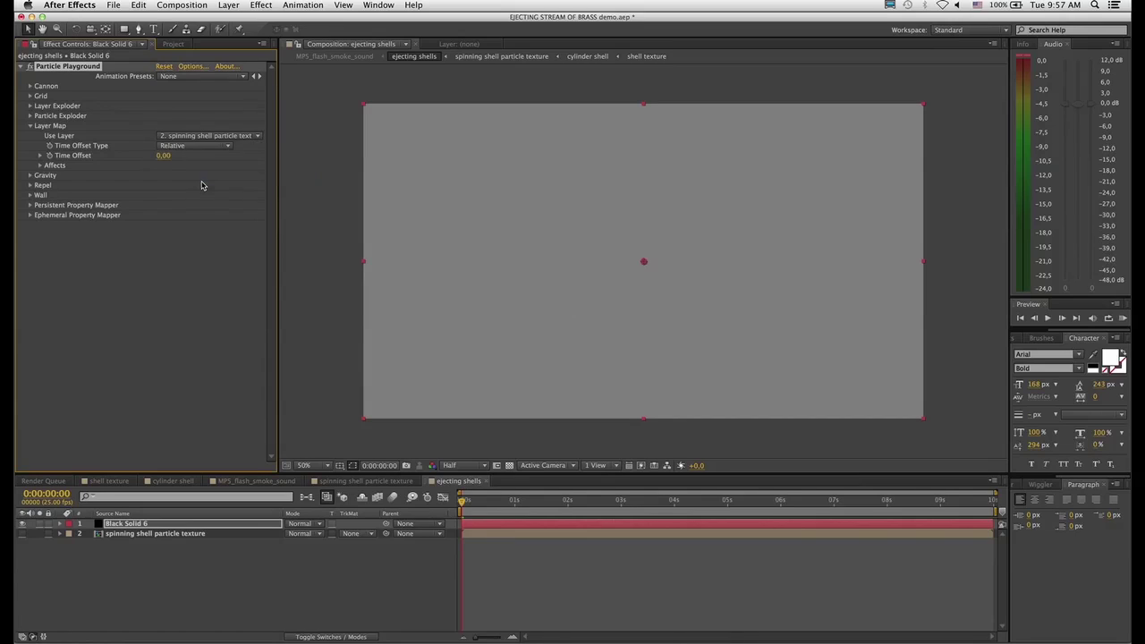
drag(480, 506, 455, 510)
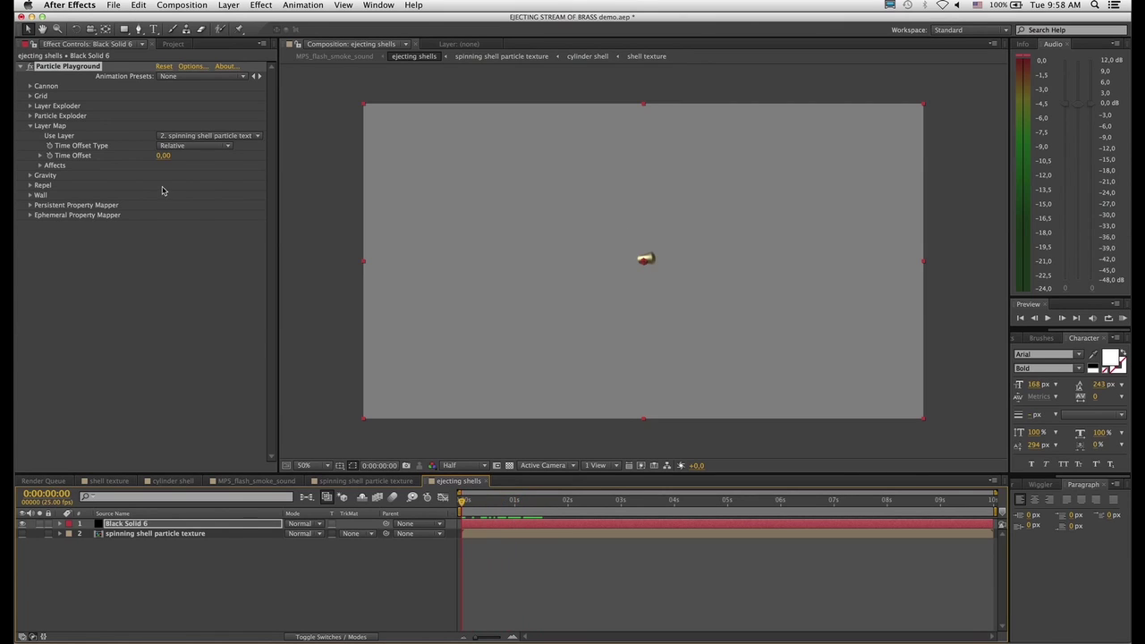
Set the Layer Map's time offset type to Relative Random with a Random Time Max of 1,5 and check the shells up close.
click(185, 146)
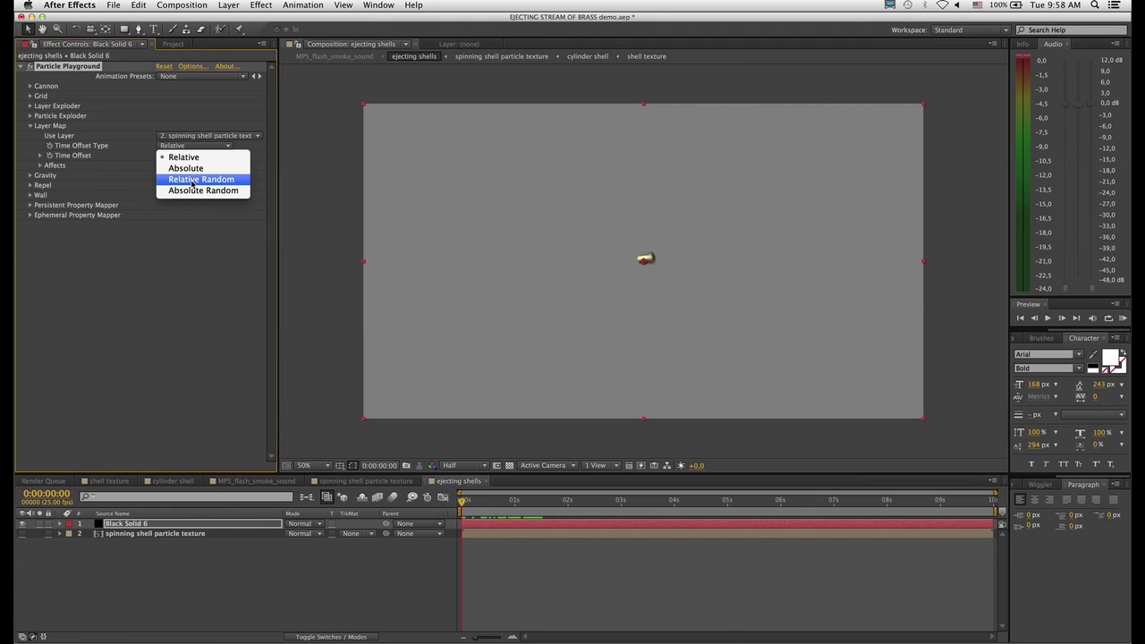
click(192, 180)
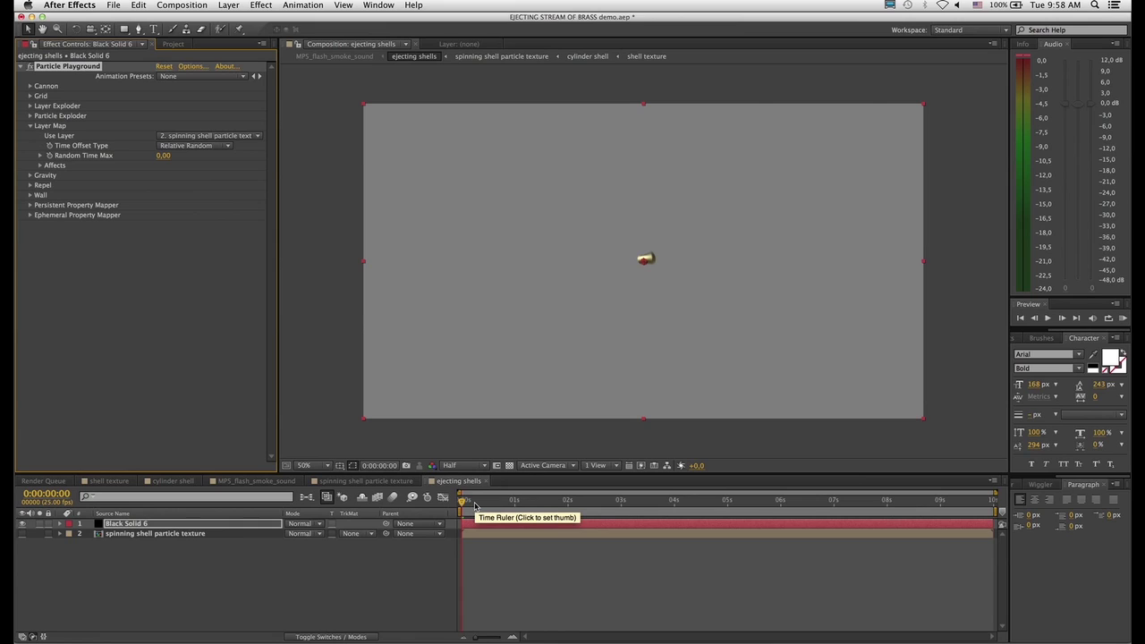
mouse_move(475, 507)
mouse_down()
mouse_move(495, 506)
mouse_move(462, 507)
mouse_up()
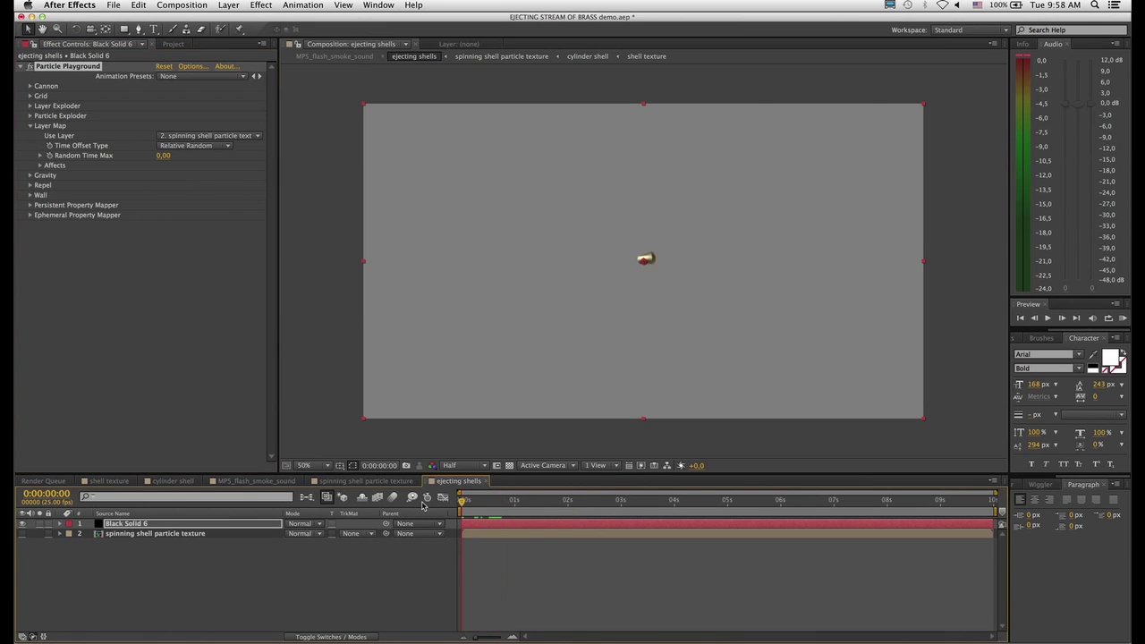
click(163, 156)
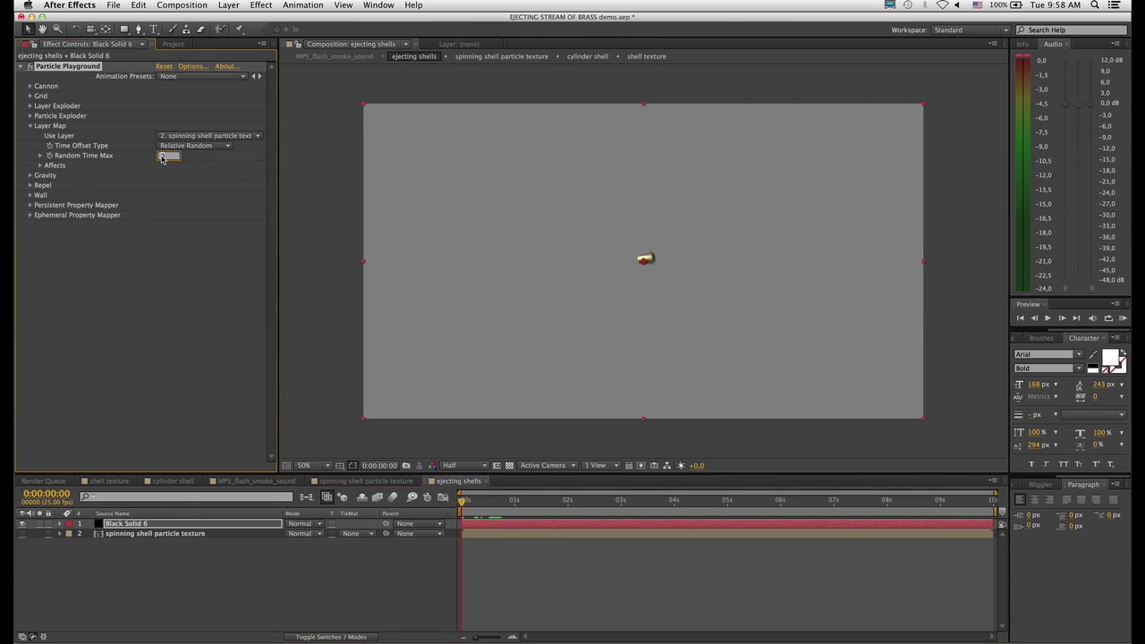
text(1,5)
key(Return)
key(space)
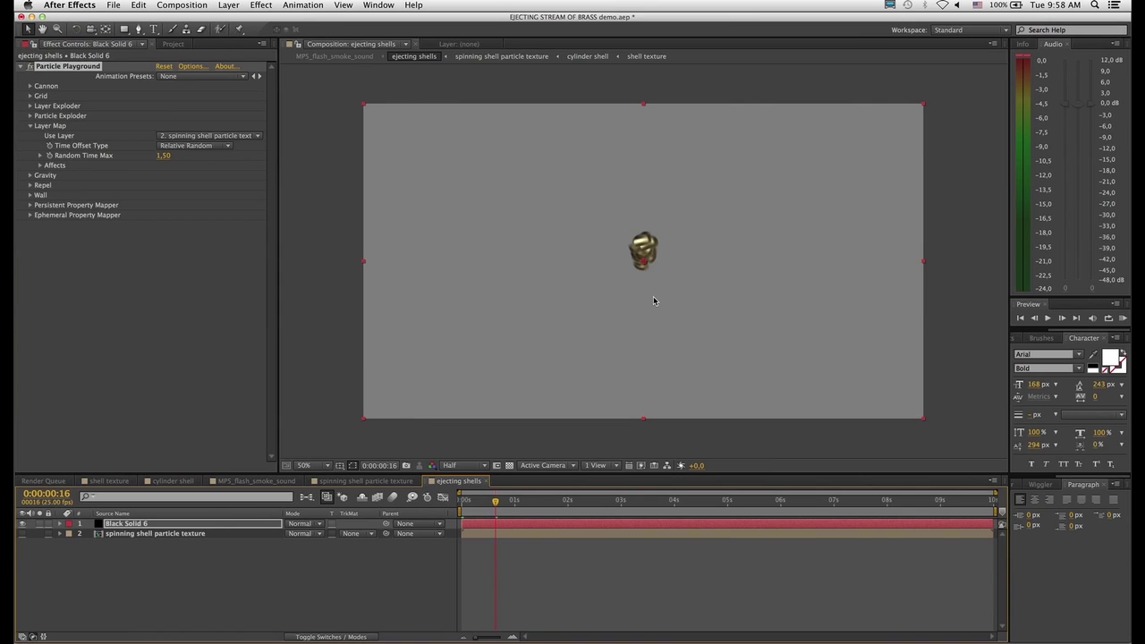
key(period)
key(period)
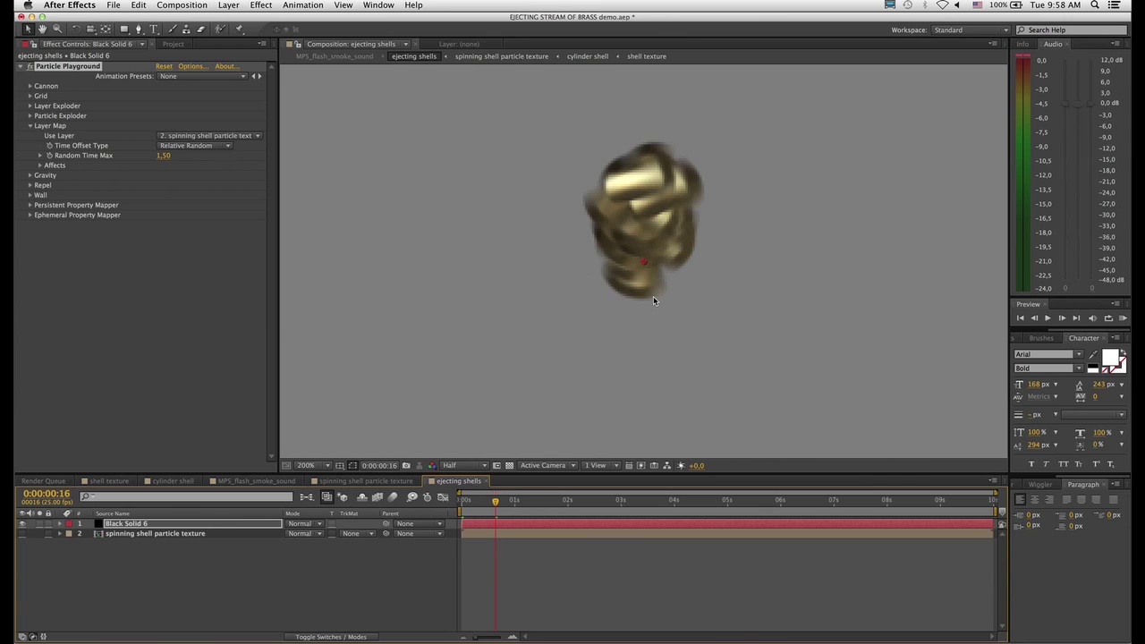
key(comma)
key(comma)
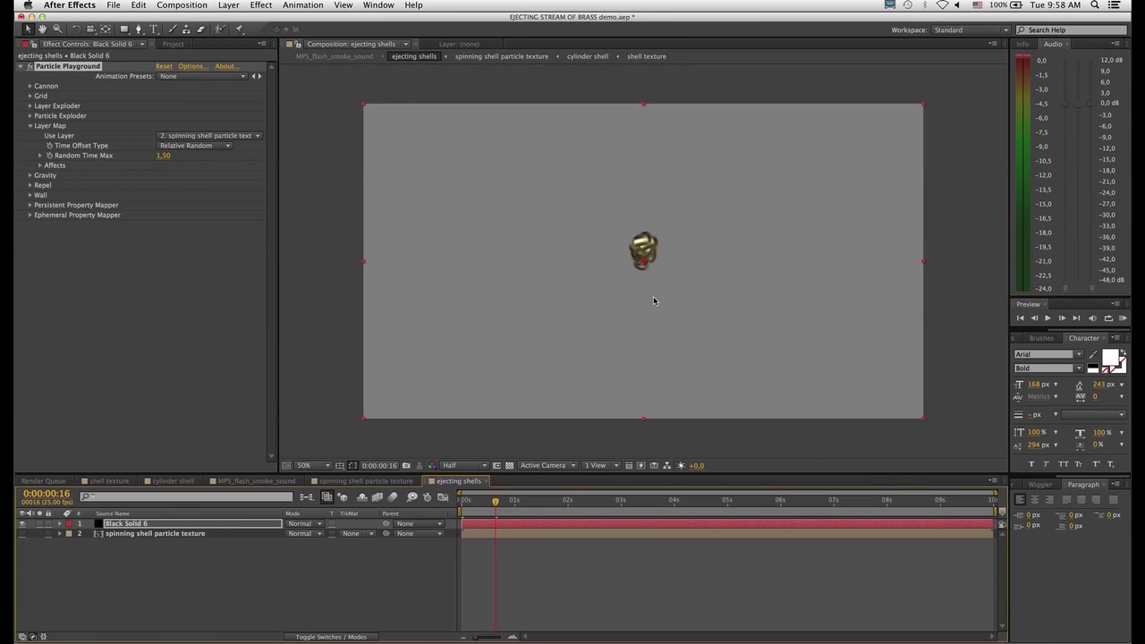
click(185, 596)
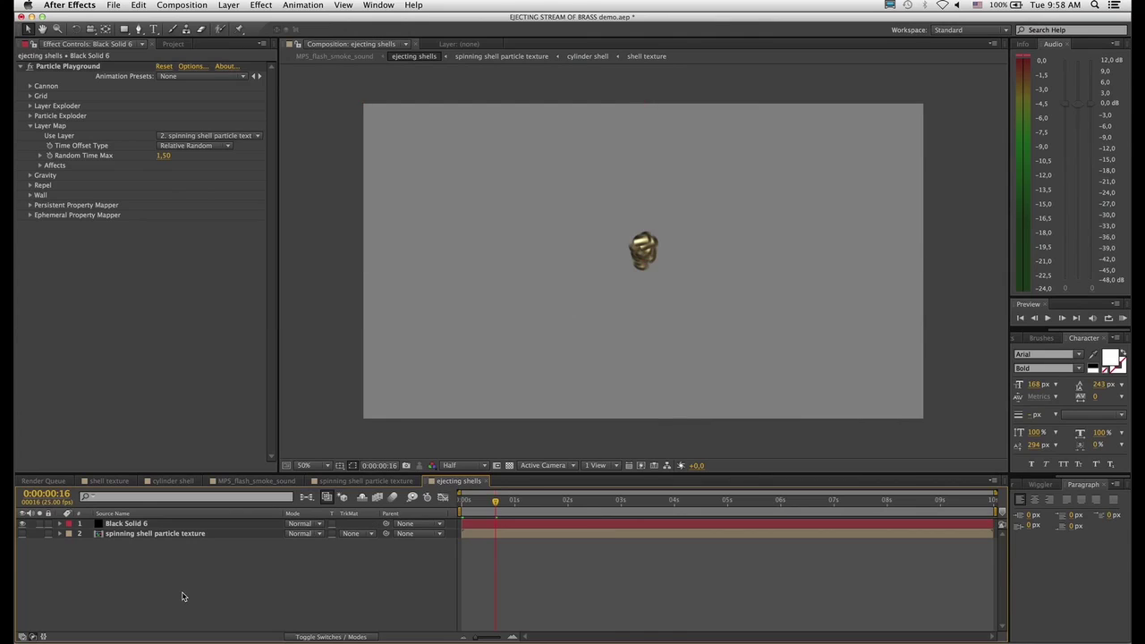
Set the Particle Playground cannon to emit 10 particles per second.
click(31, 126)
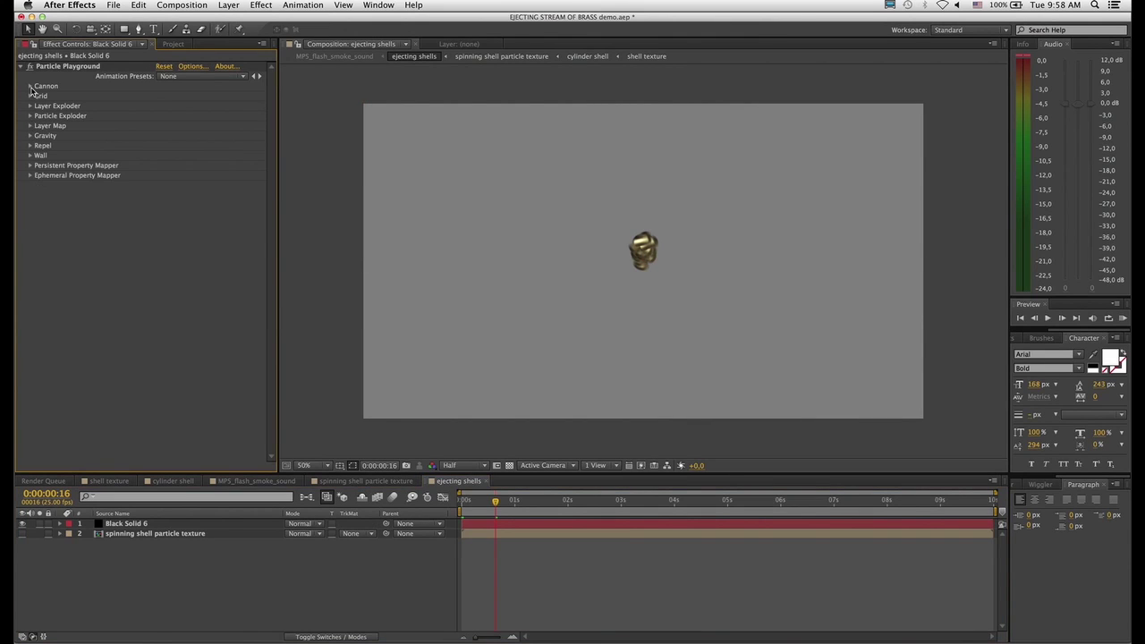
click(31, 86)
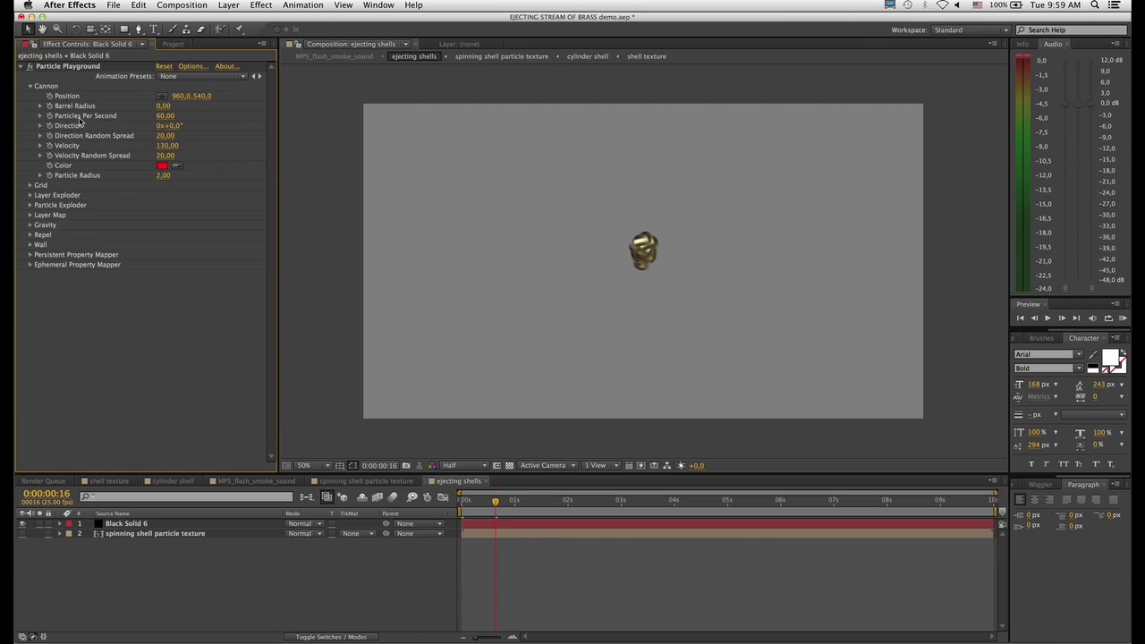
click(163, 115)
text(10)
key(Return)
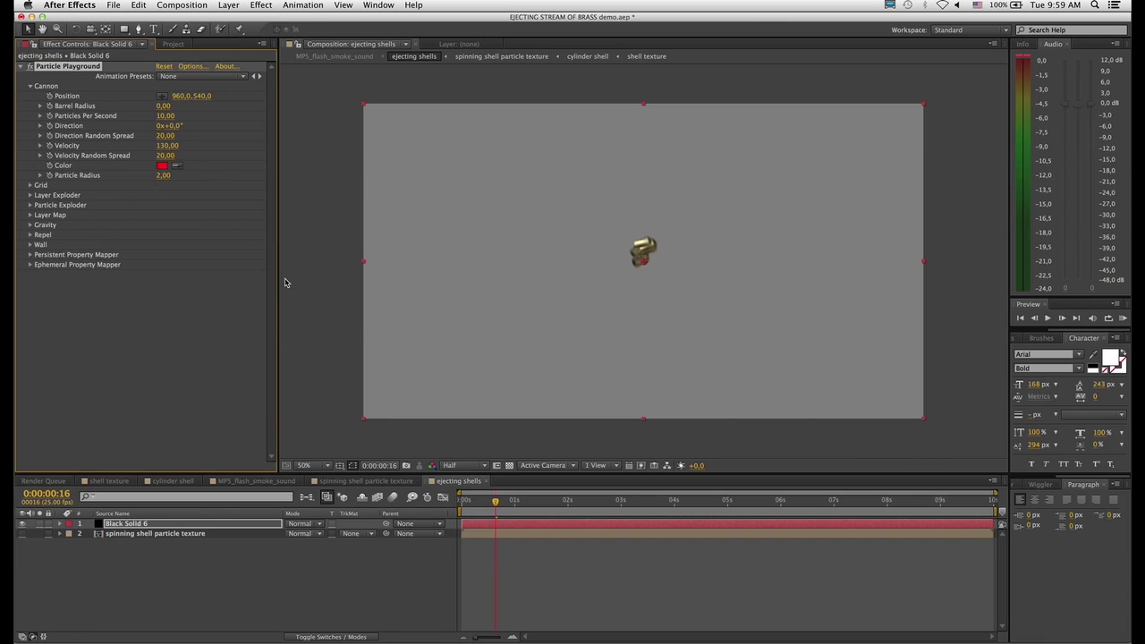
Set the cannon's Direction Random Spread and Velocity Random Spread both to 0.
click(165, 135)
text(0)
key(Return)
click(166, 157)
text(0)
key(Return)
Set the cannon velocity to 3300 and play a RAM preview of the shell stream.
click(168, 146)
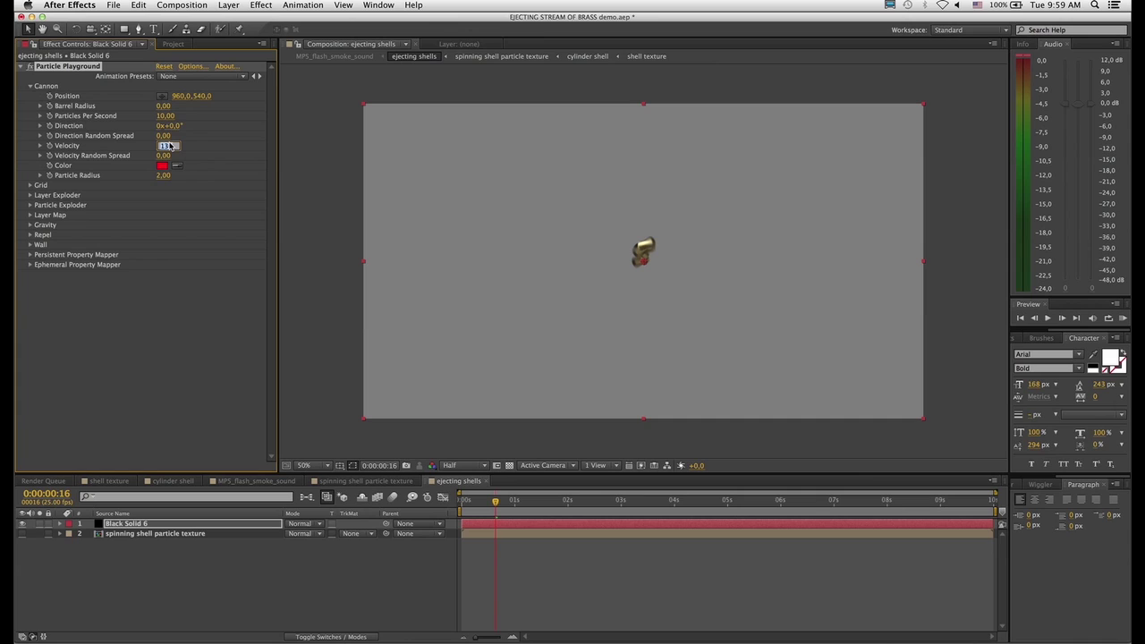
text(33)
key(Return)
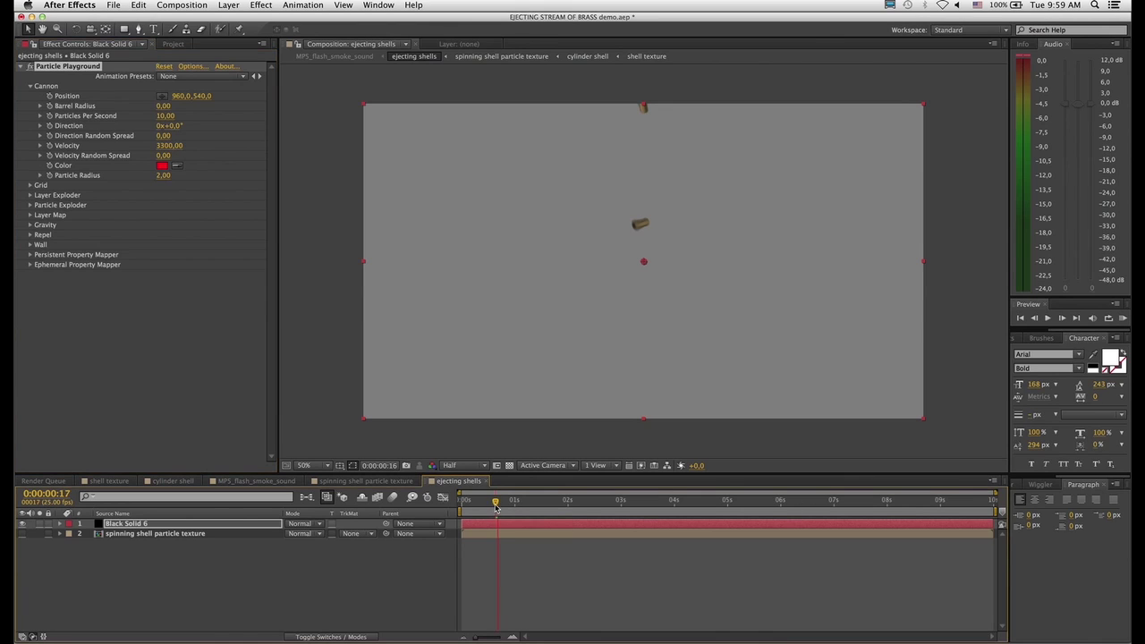
click(1122, 318)
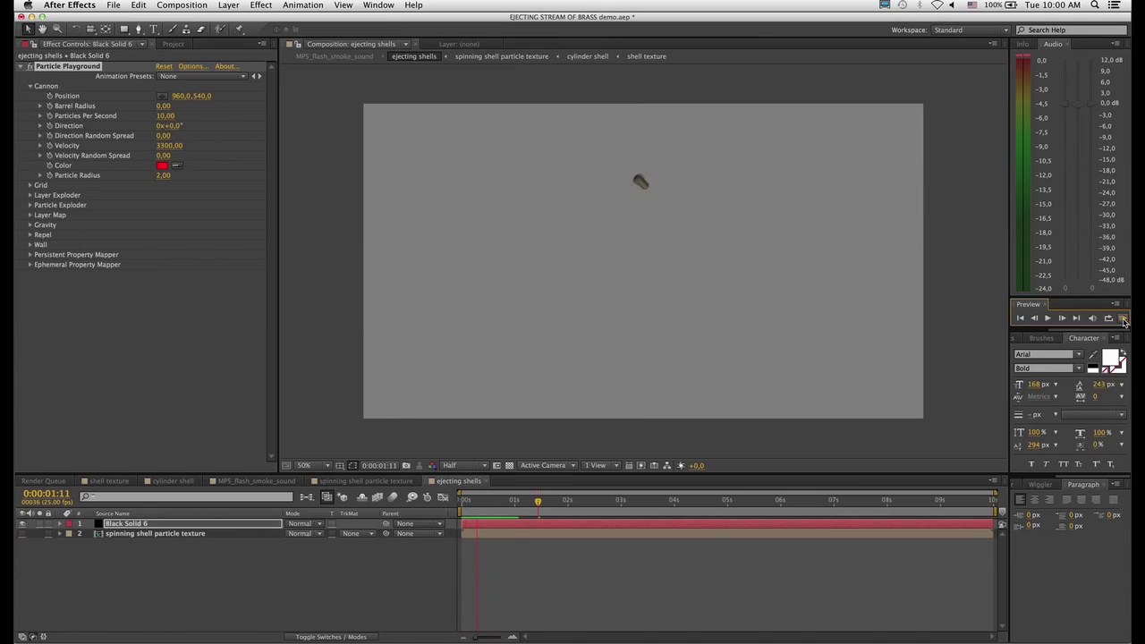
click(1123, 320)
Move the cannon position to about 1784, 540, set its direction to -90° and scrub through the result.
click(161, 96)
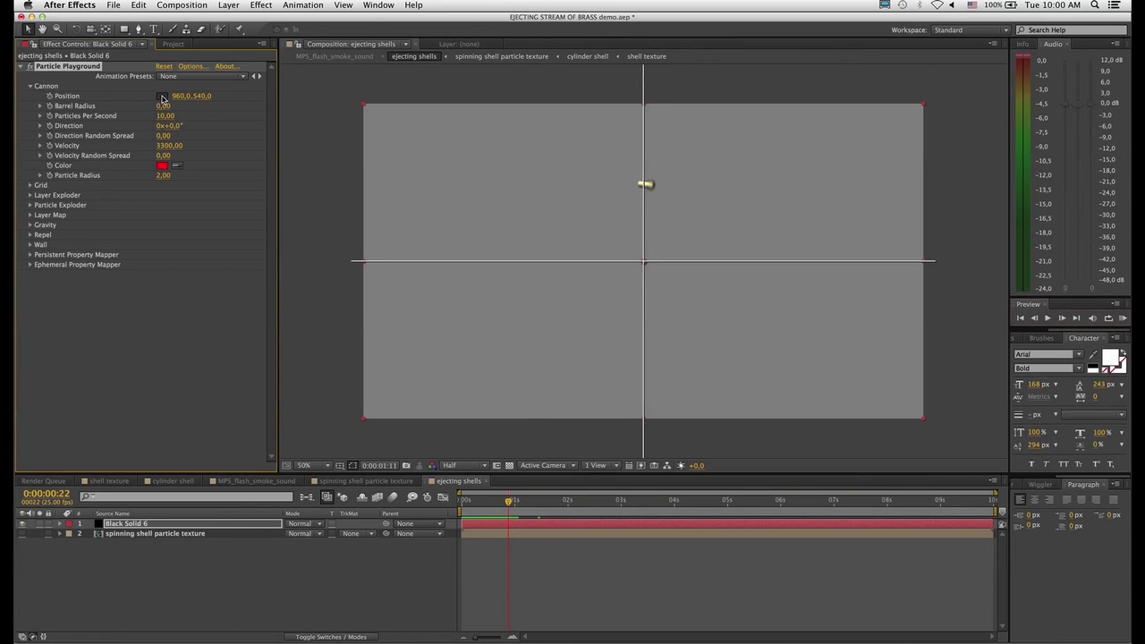
click(884, 262)
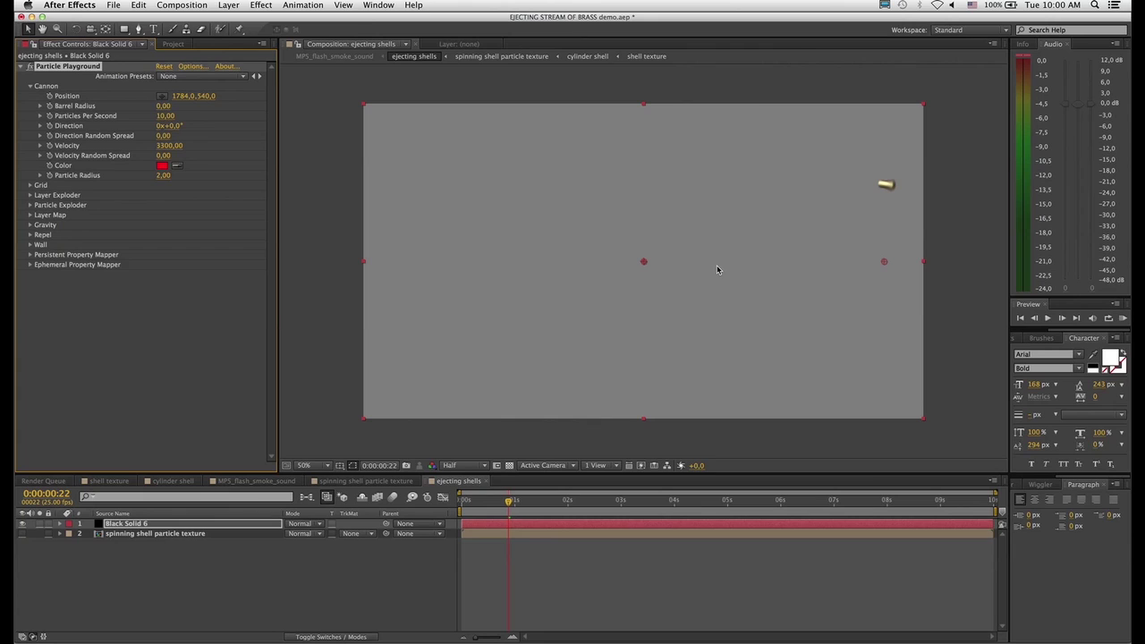
click(174, 126)
text(-90)
key(Return)
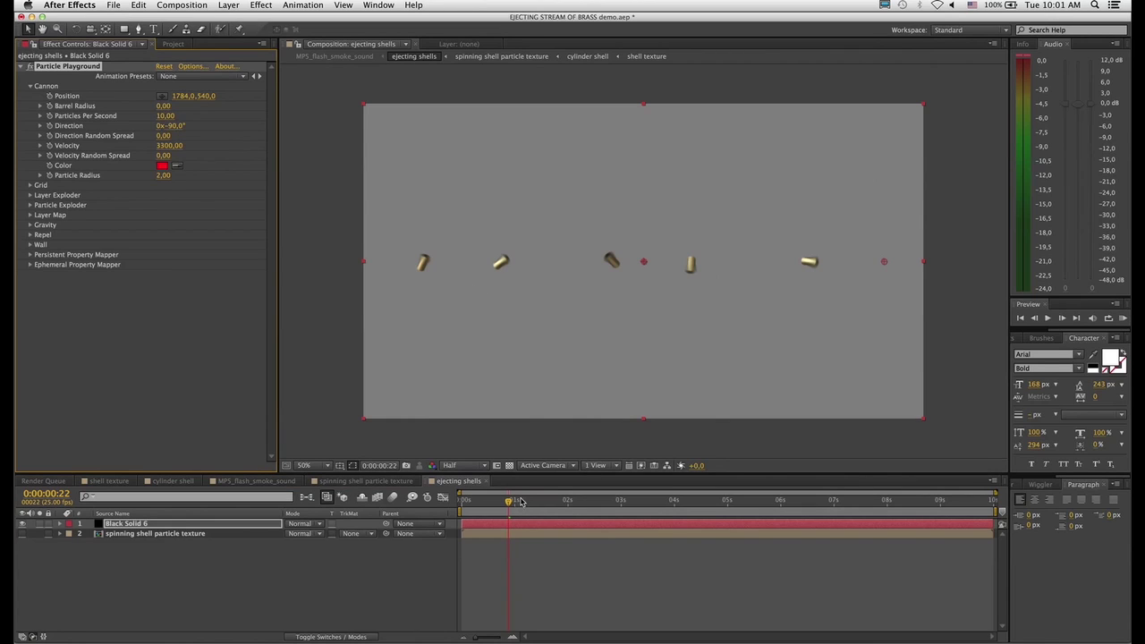
drag(513, 501, 525, 504)
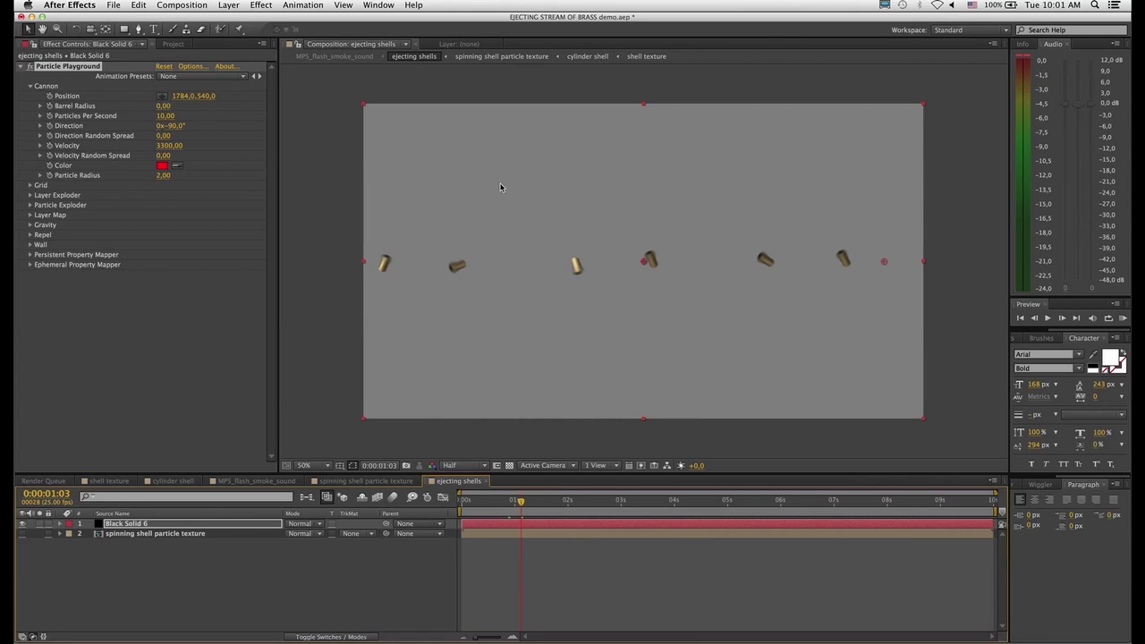
Set the cannon direction to -45°.
click(174, 126)
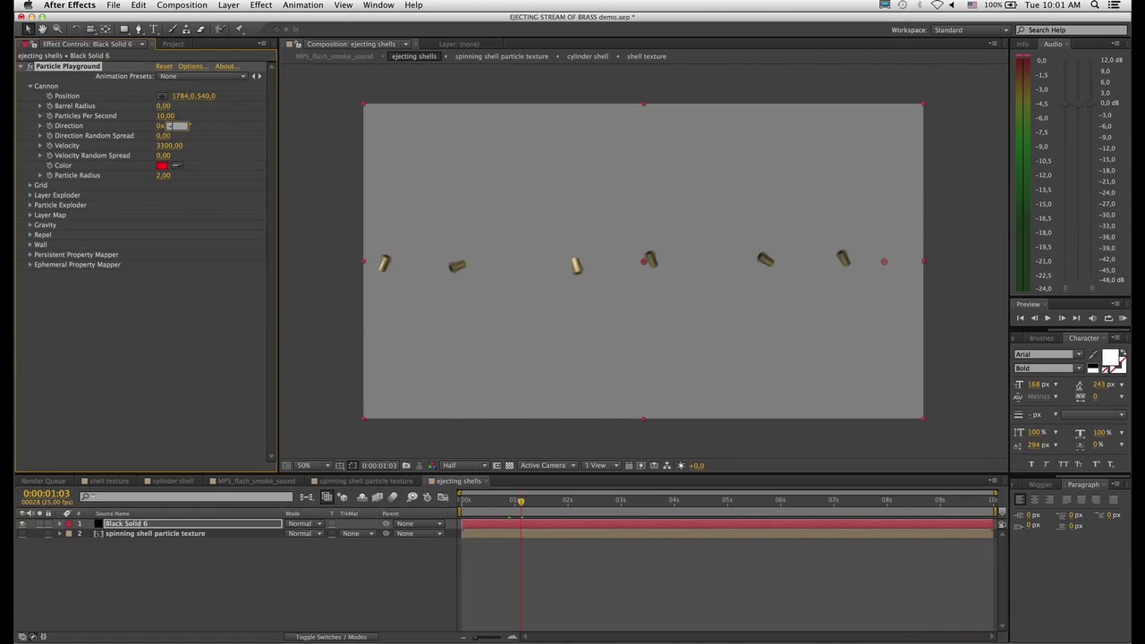
text(-45)
key(Return)
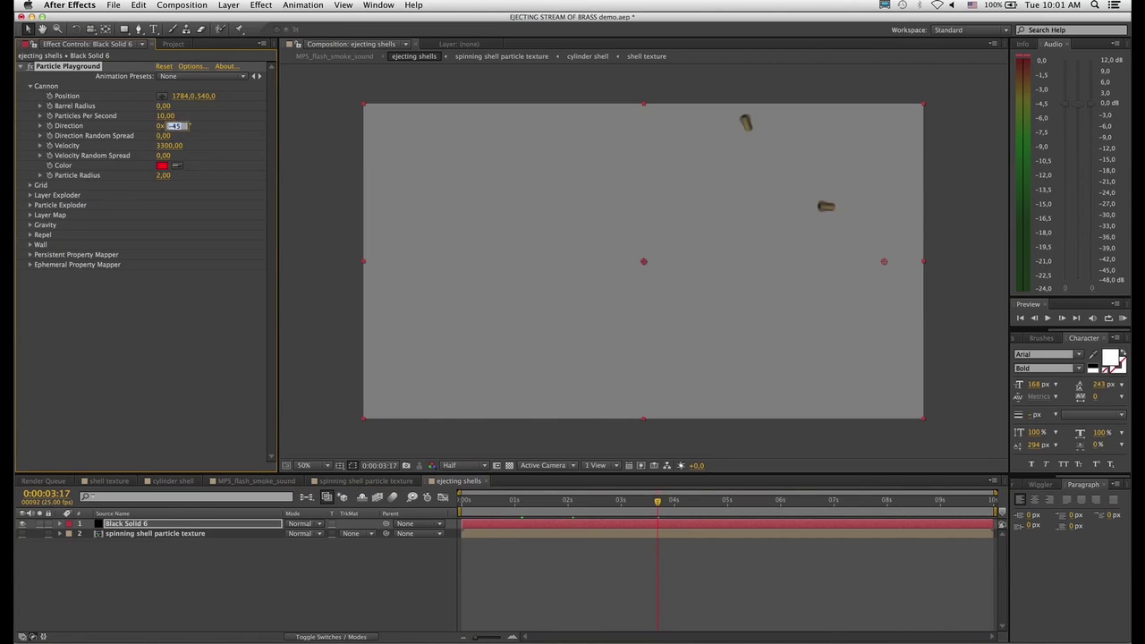
Set the cannon direction to -40° and scrub through the shell stream to check its angle.
text(-40)
key(Return)
drag(691, 502, 731, 503)
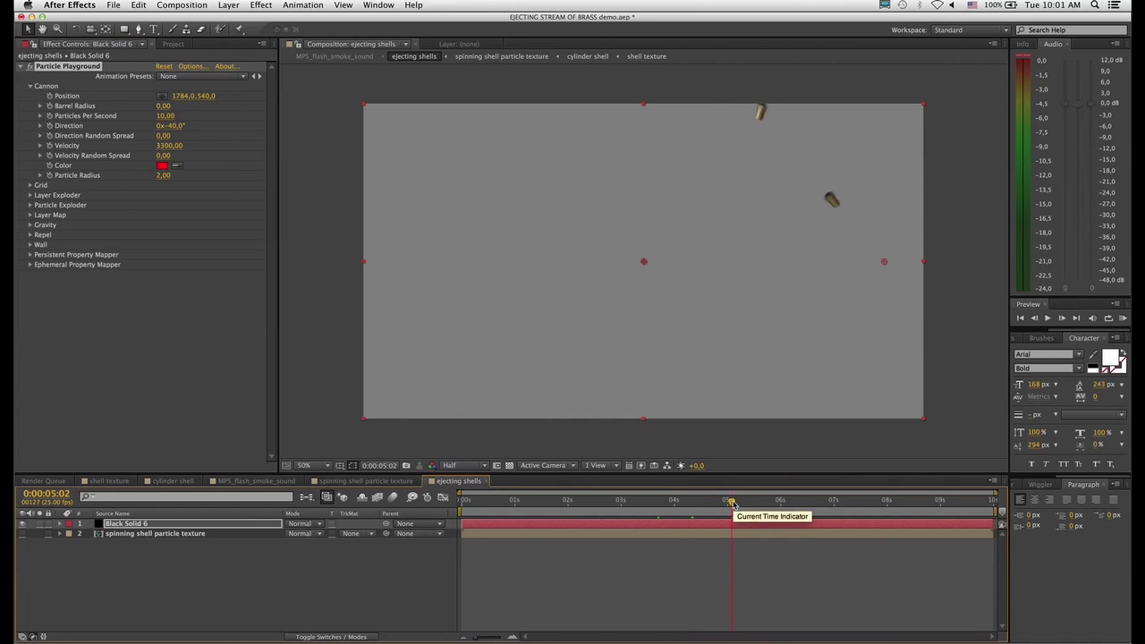
click(761, 502)
click(810, 502)
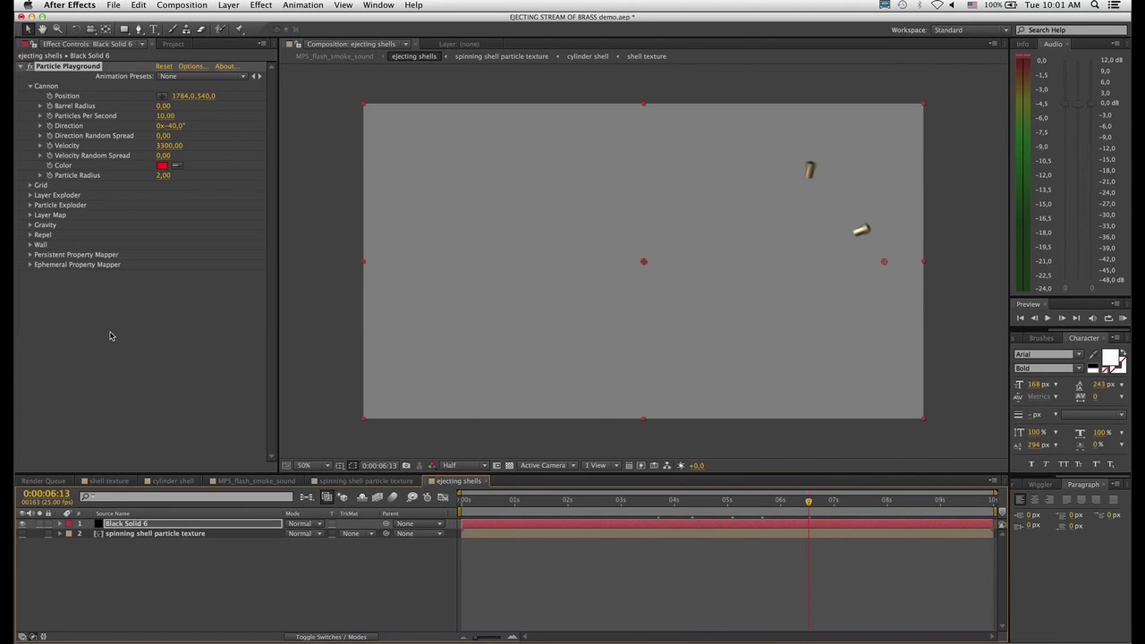
Set the Particle Playground gravity force to 7000 and play a RAM preview of the falling shells.
click(32, 225)
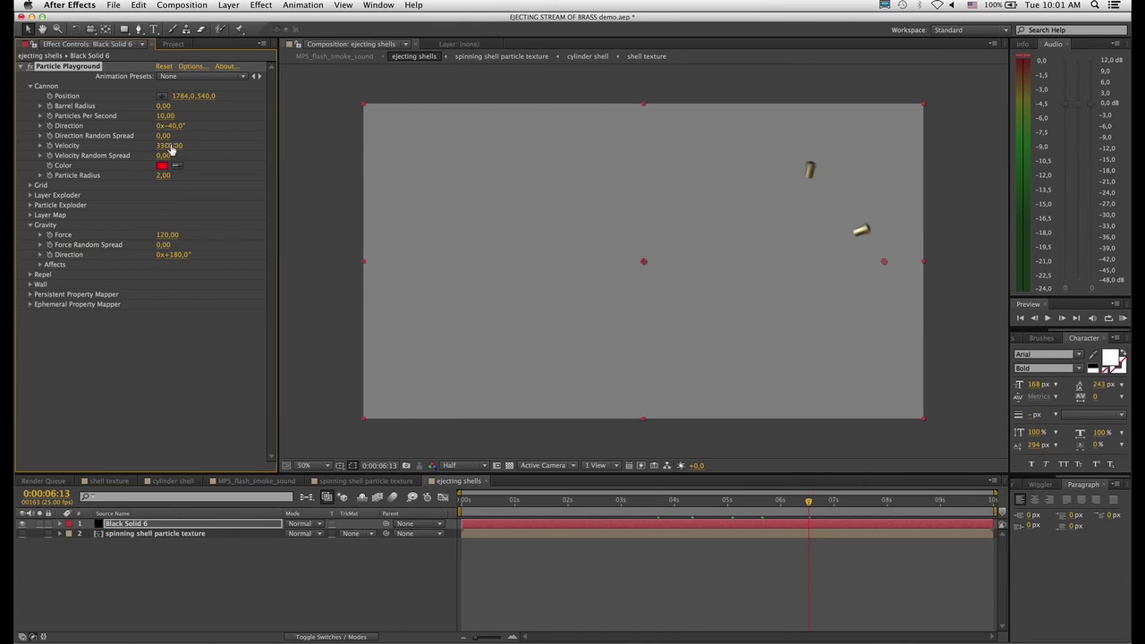
click(168, 234)
key(Return)
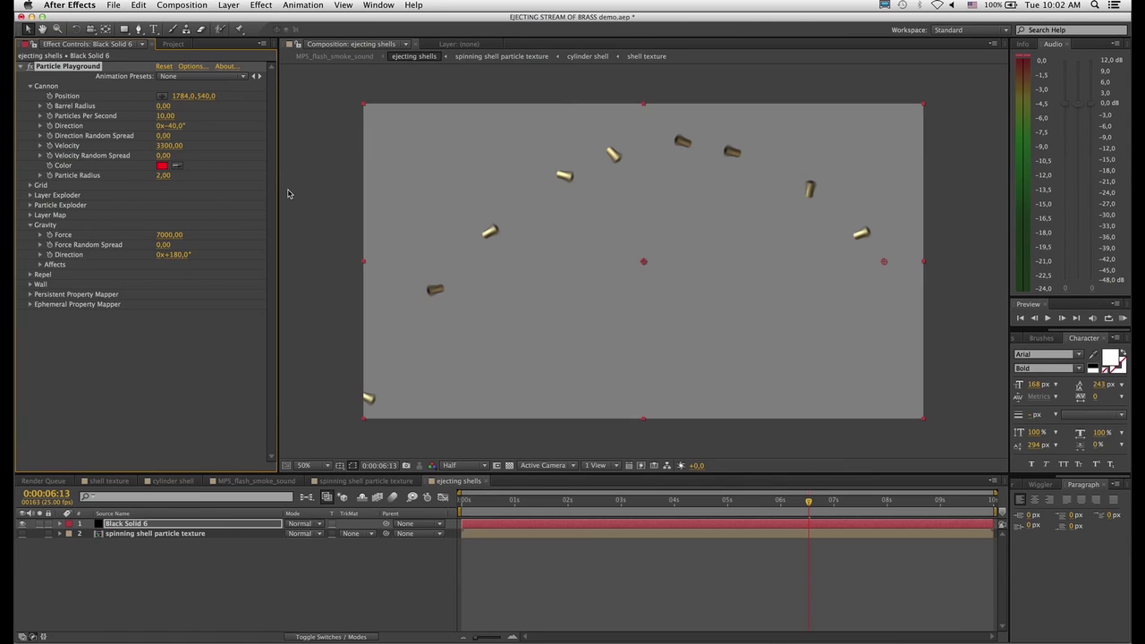
click(1123, 319)
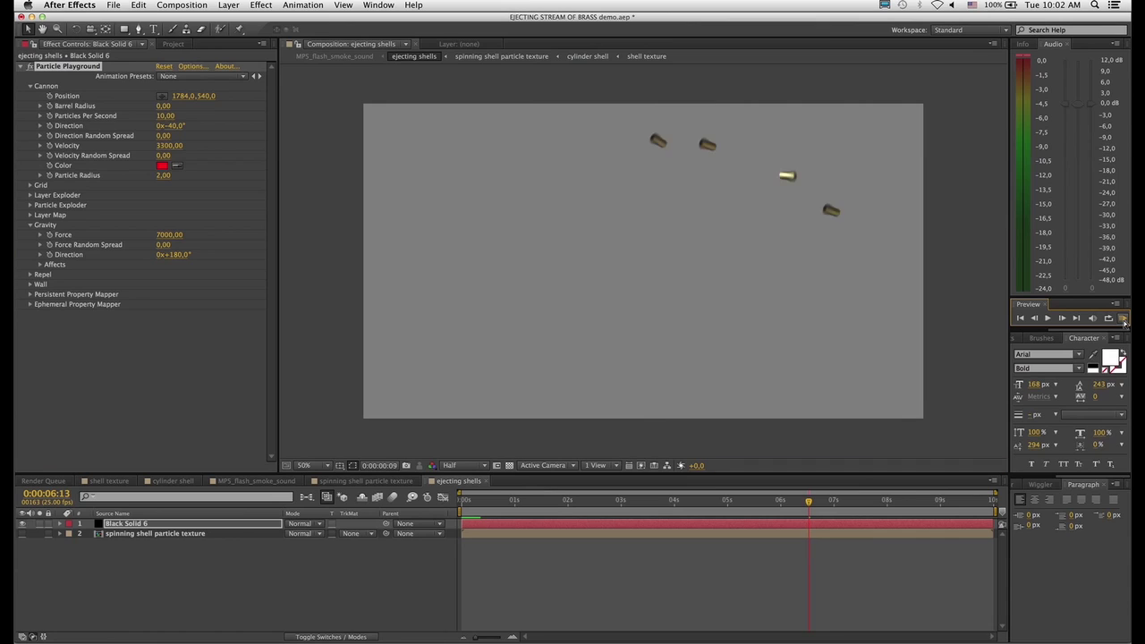
click(1124, 318)
click(1124, 318)
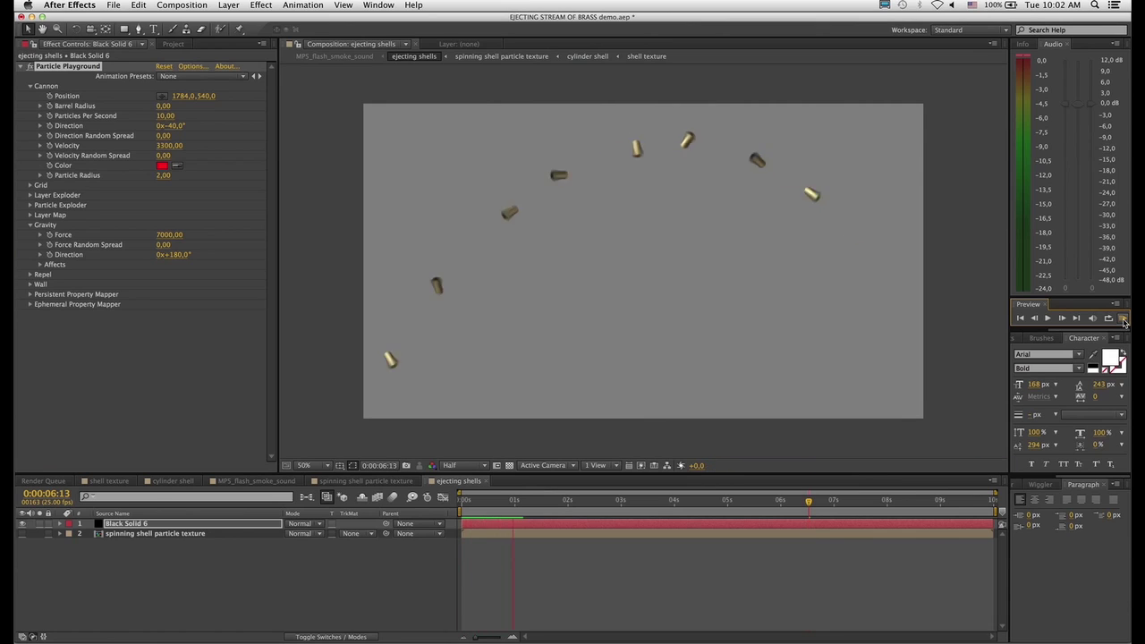
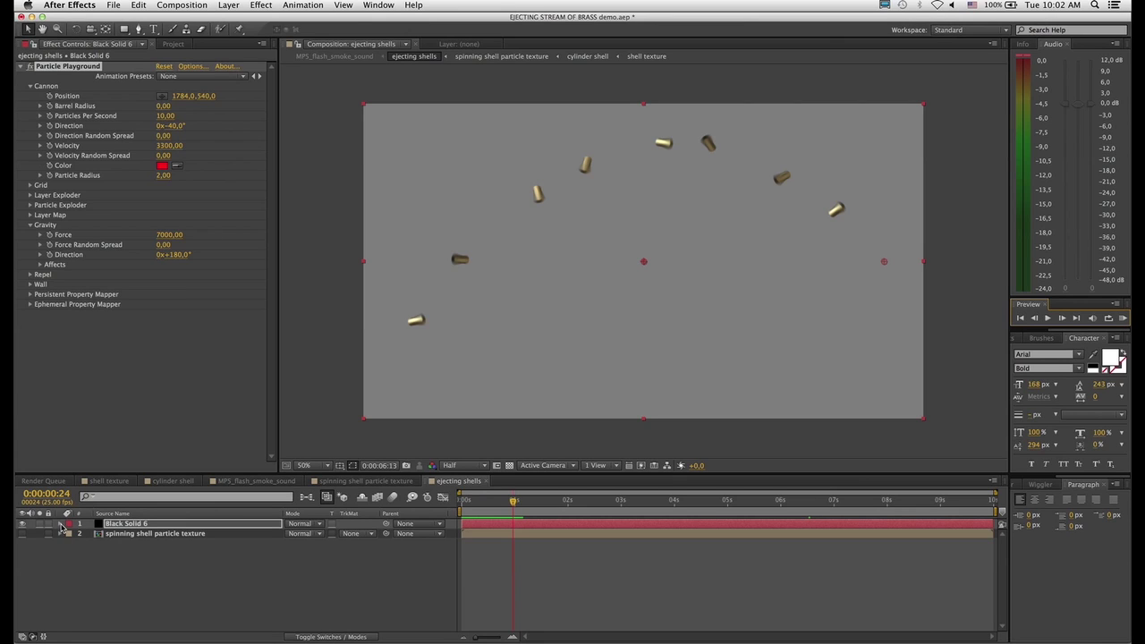
Add the expression wiggle(25,25) to the cannon's Direction Random Spread on Black Solid 6 and scrub through the result.
click(60, 524)
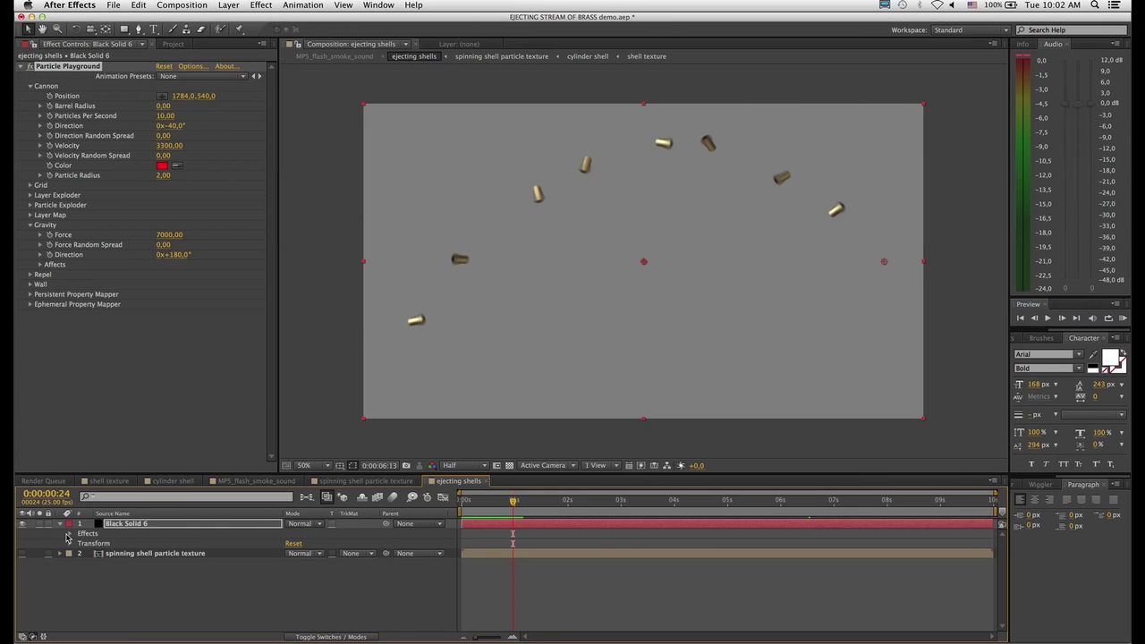
click(70, 534)
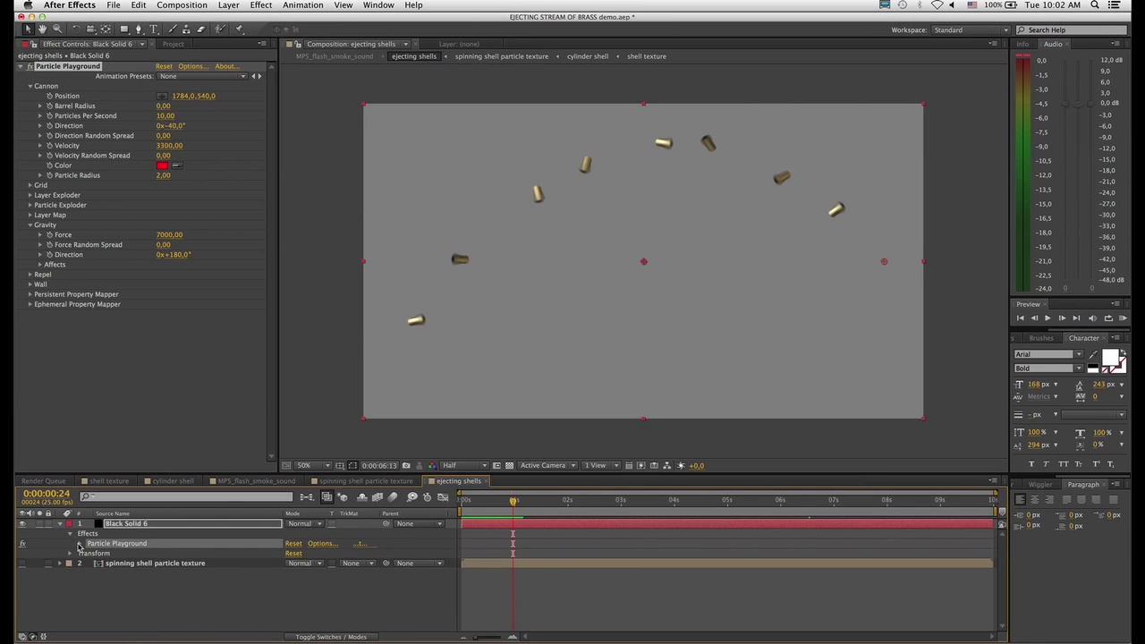
click(79, 544)
click(90, 537)
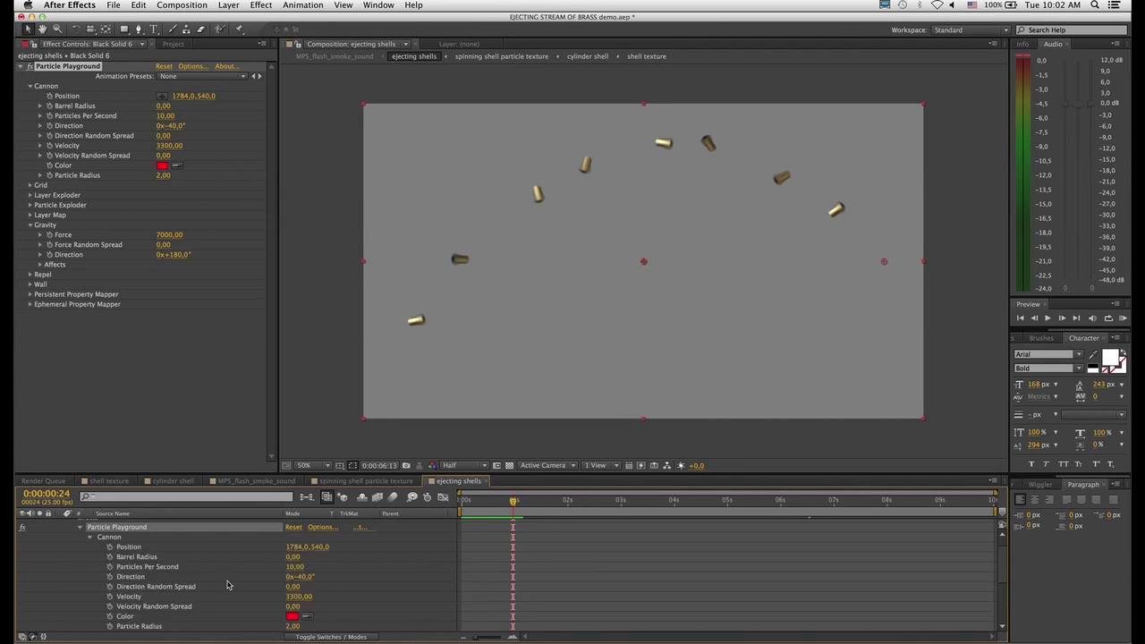
scroll(225, 583, down, 2)
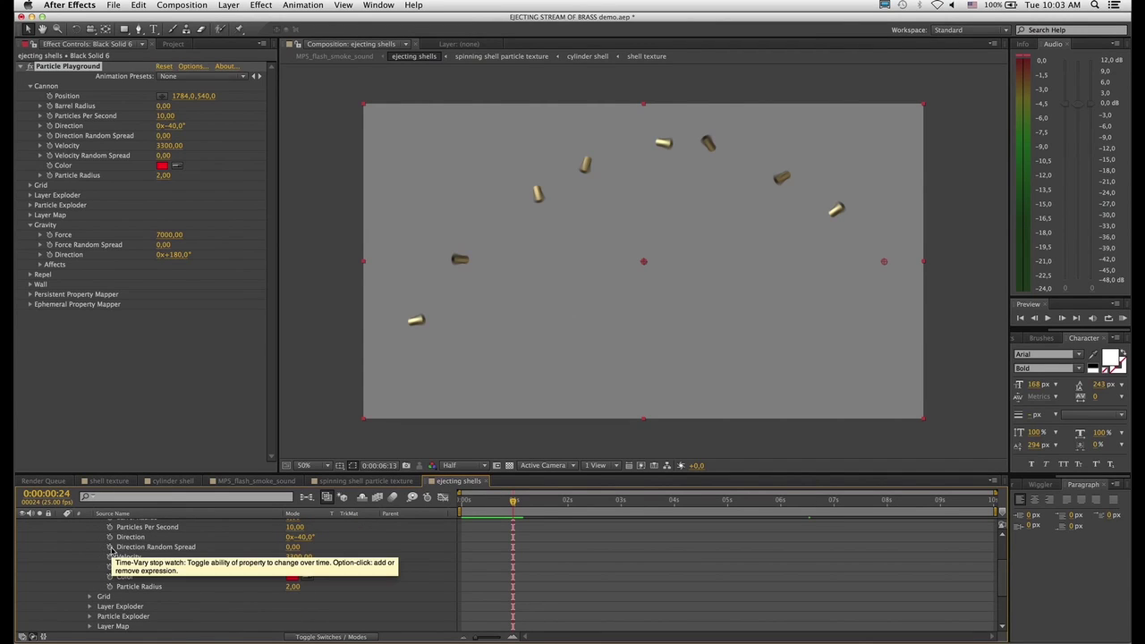
alt+click(110, 547)
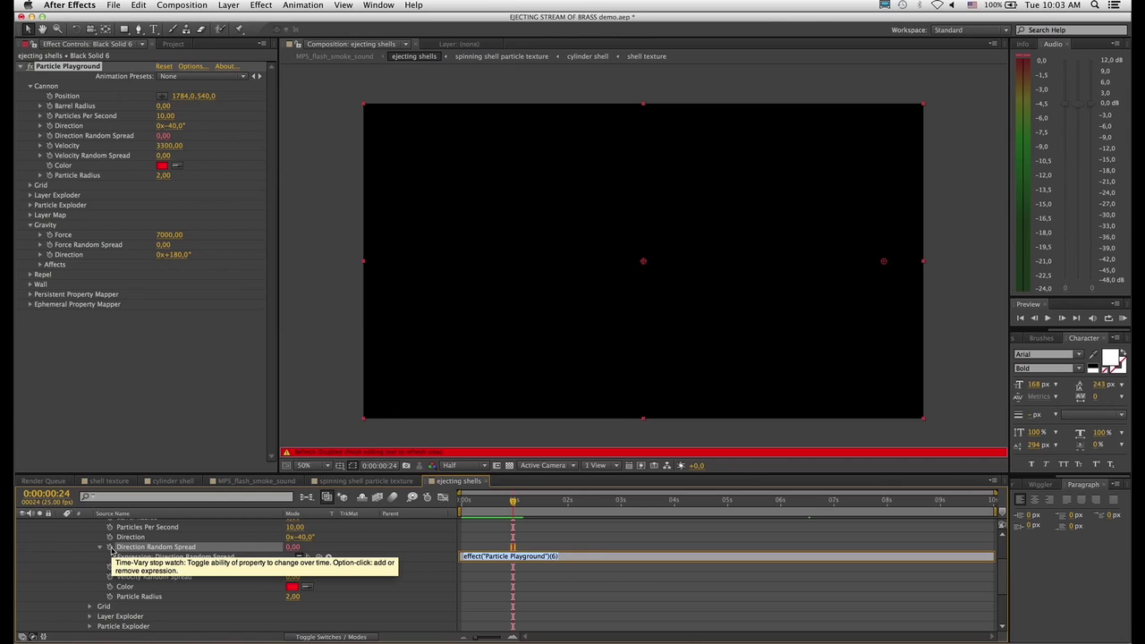
text(wiggle(25,)
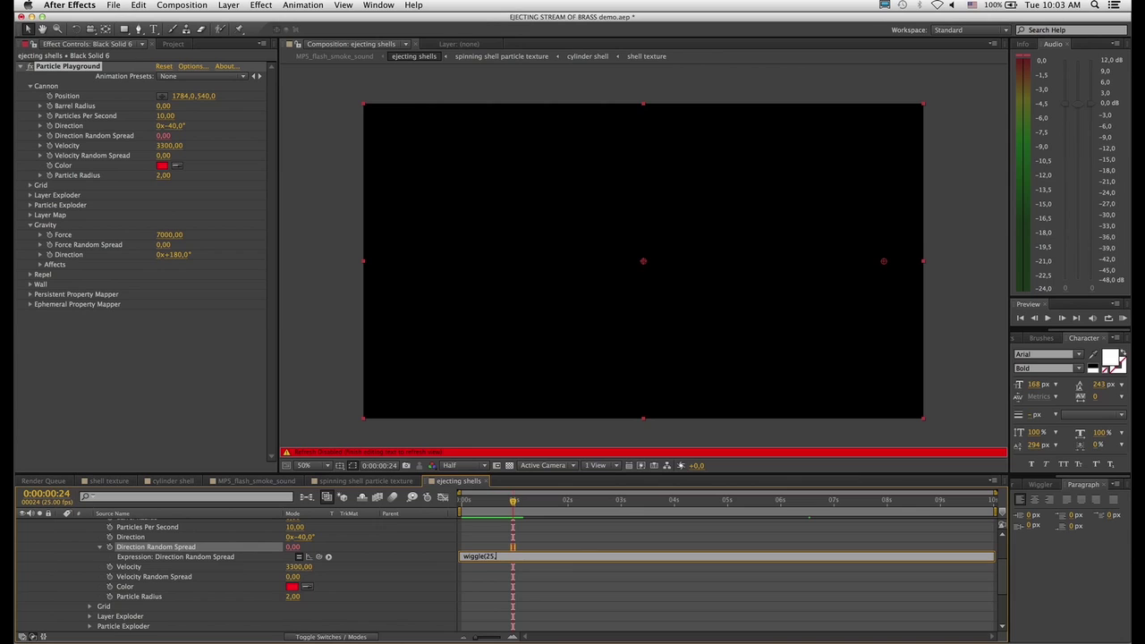
key(Home)
scroll(109, 583, up, 2)
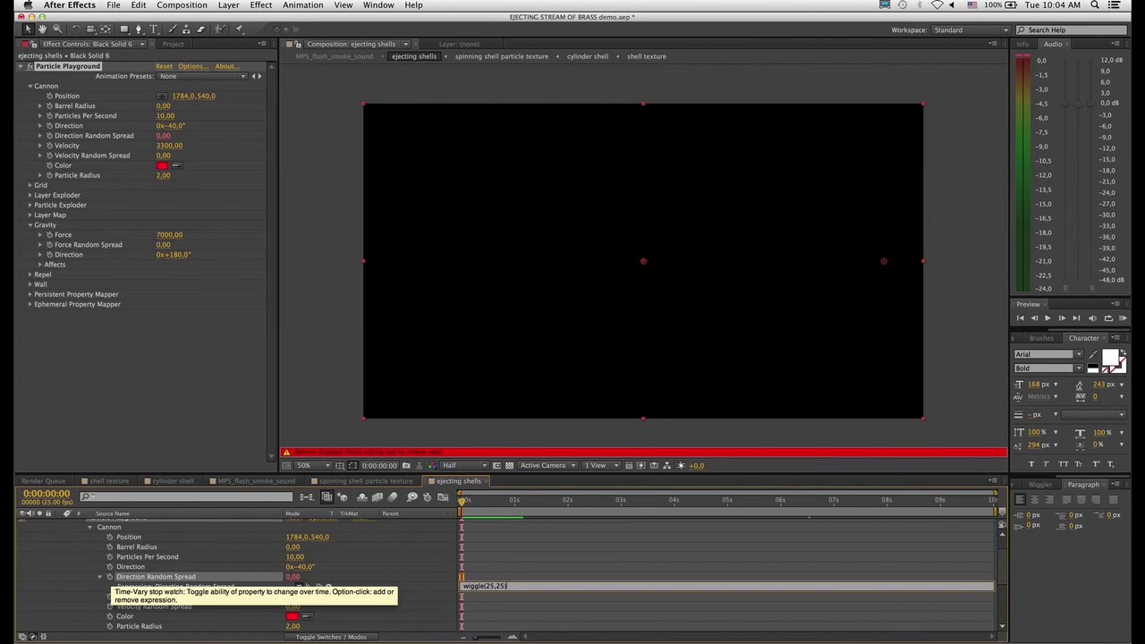
click(555, 554)
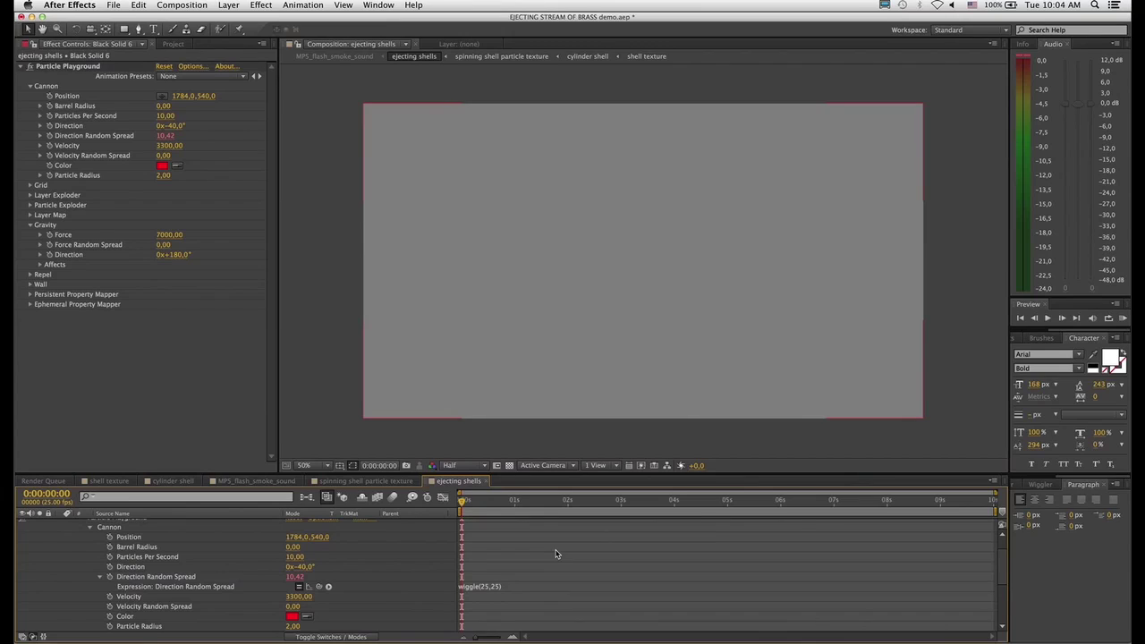
click(572, 502)
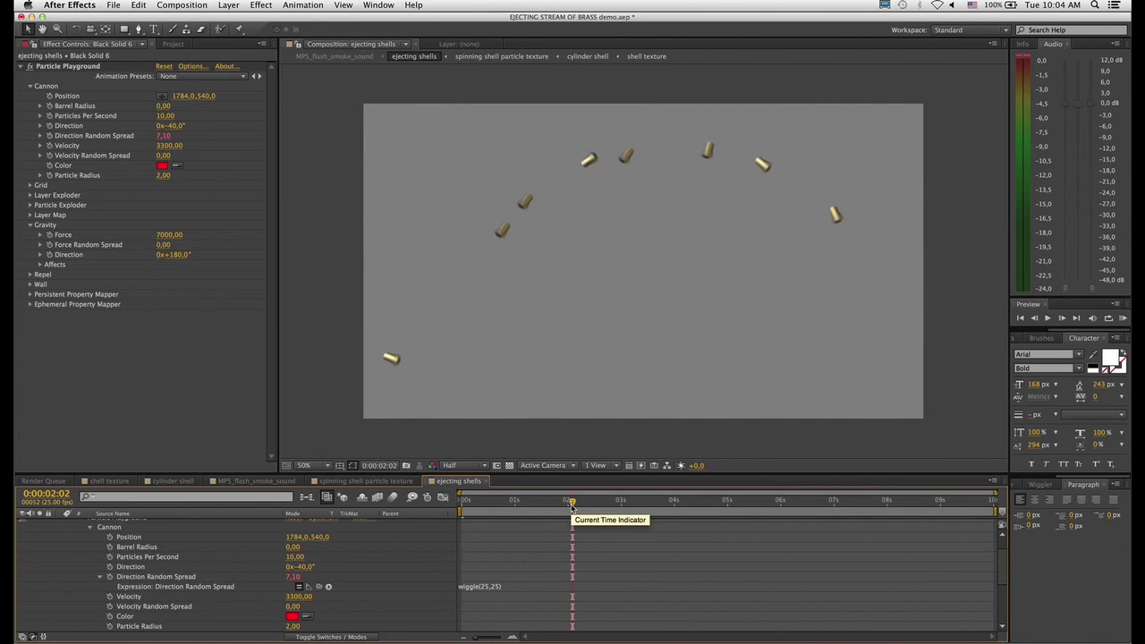
click(601, 502)
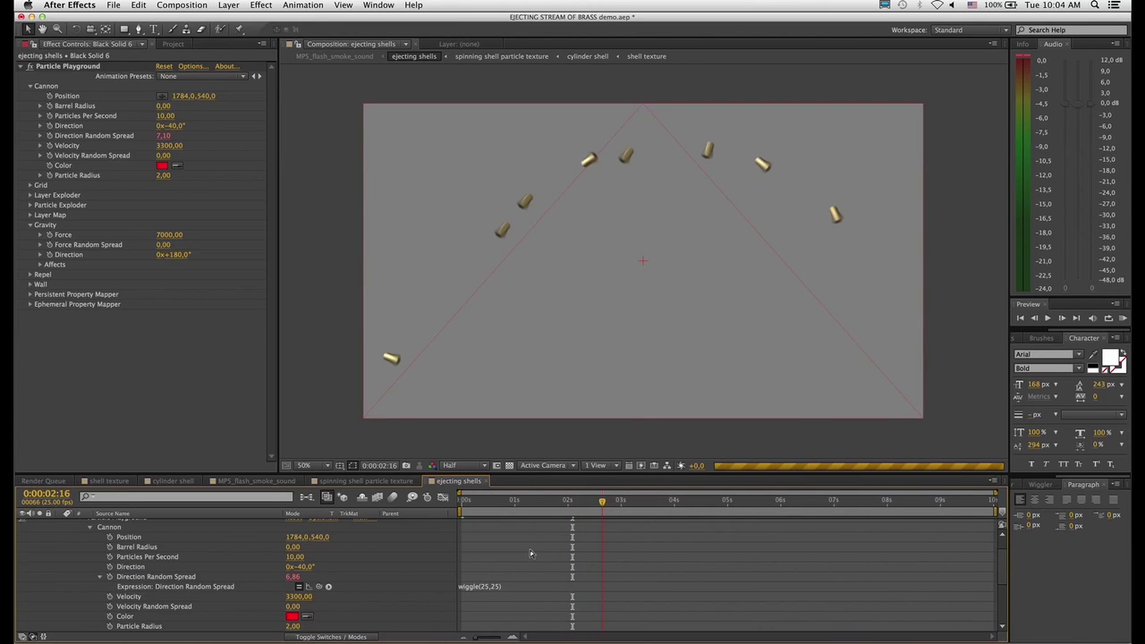
Change the Direction Random Spread expression to wiggle(25,45) and scrub through the first second of the stream.
click(497, 587)
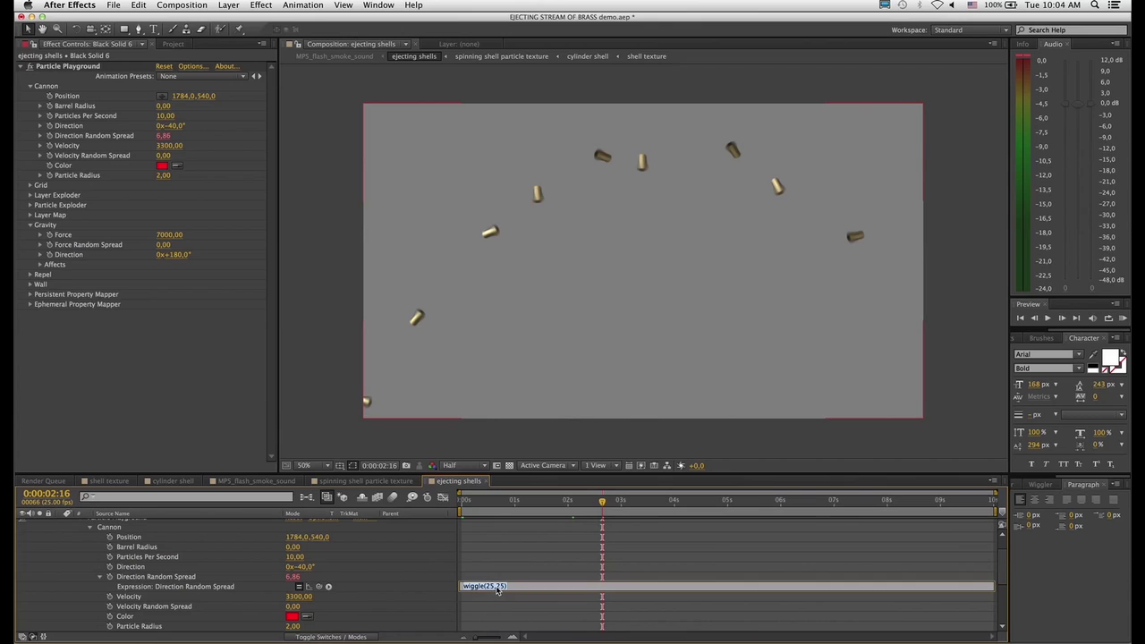
click(497, 586)
click(519, 569)
click(484, 507)
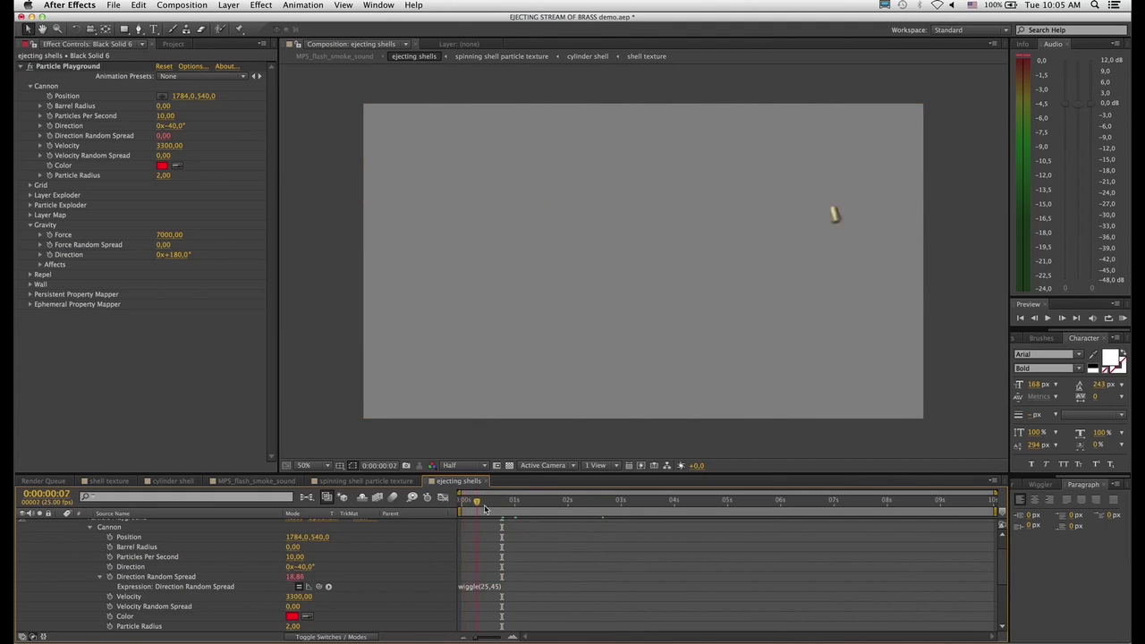
drag(484, 508, 515, 511)
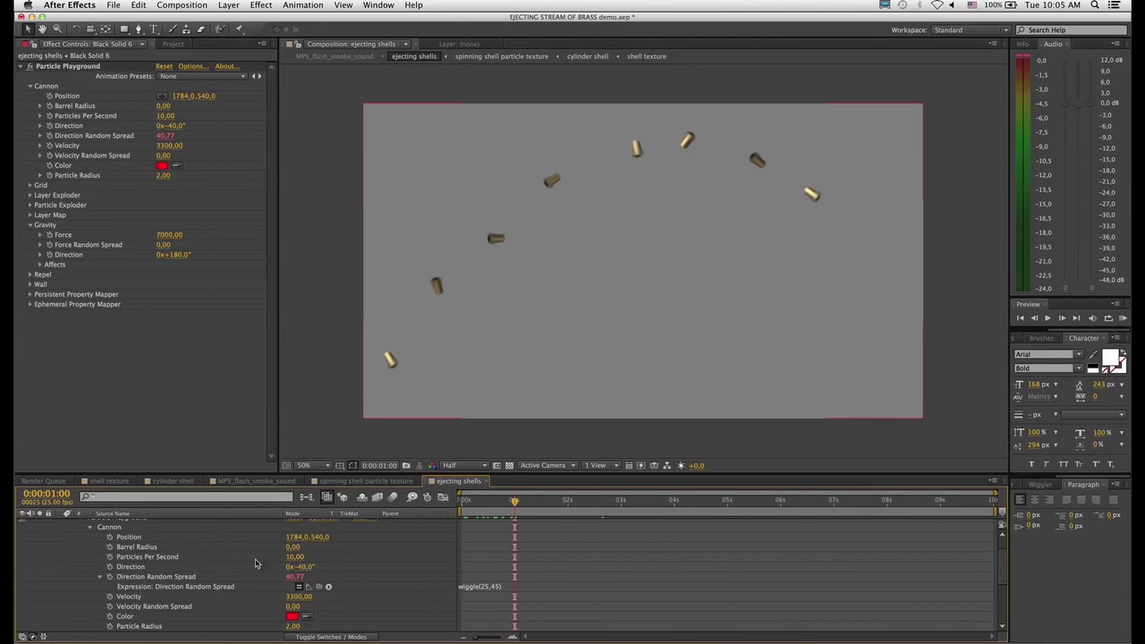
Add the expression wiggle(25,300) to the cannon's Velocity Random Spread and play a RAM preview of the shells.
scroll(226, 560, down, 2)
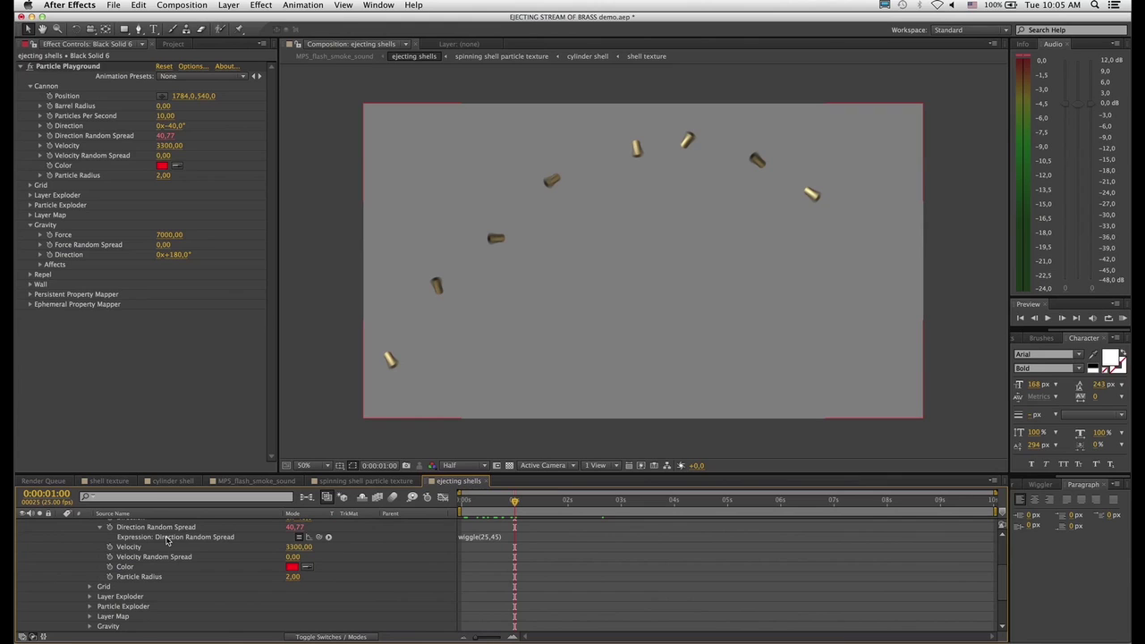
alt+click(109, 557)
text(wiggle(25,300)
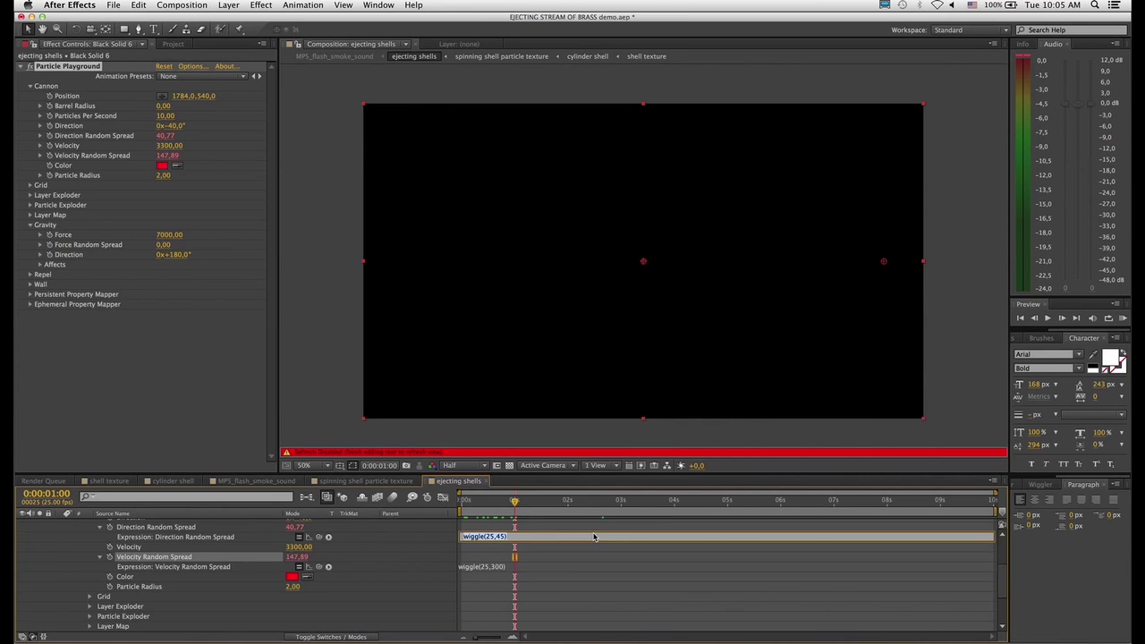
click(646, 608)
click(1123, 318)
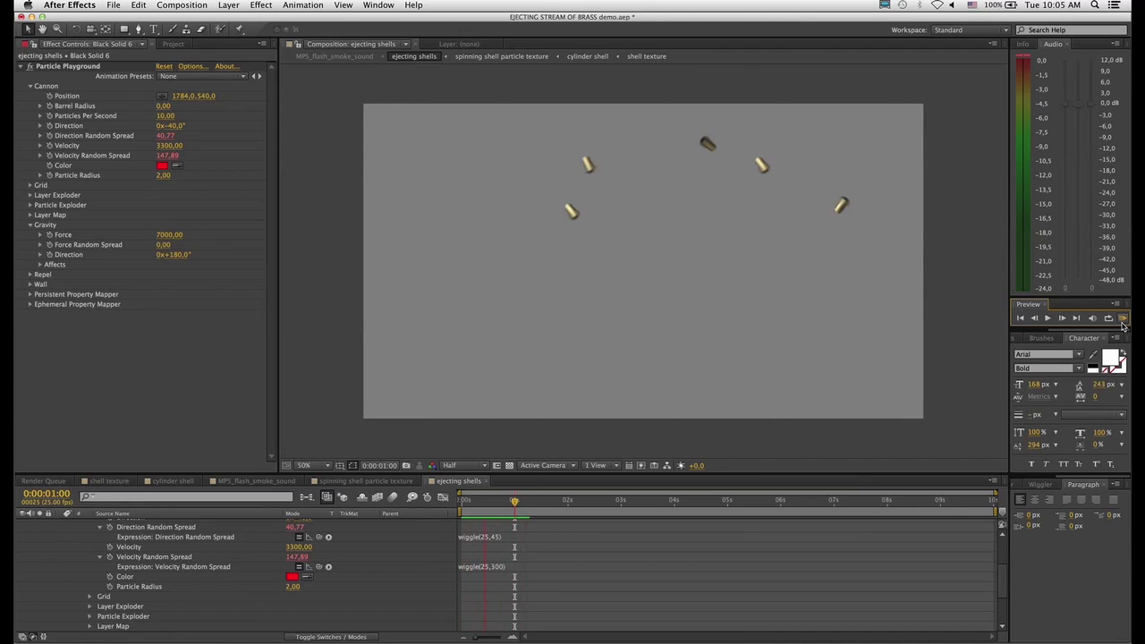
click(748, 430)
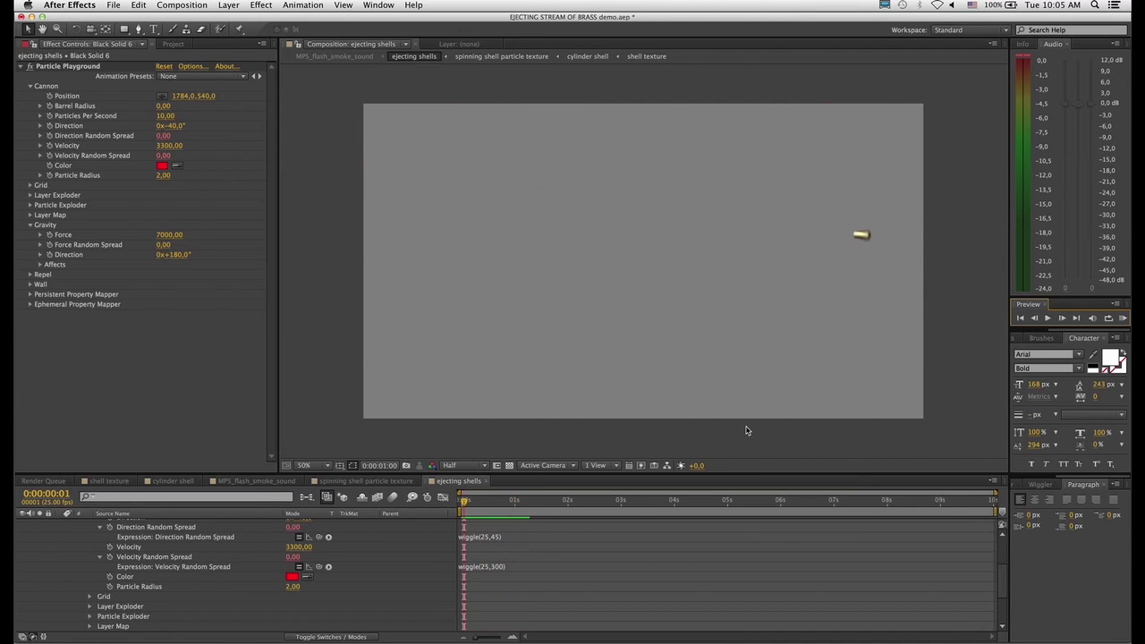
In the MP5_flash_smoke_sound composition, find the muzzle flash at 0:00:42:09 with the shells hidden, and start the ejecting shells layer there.
click(260, 481)
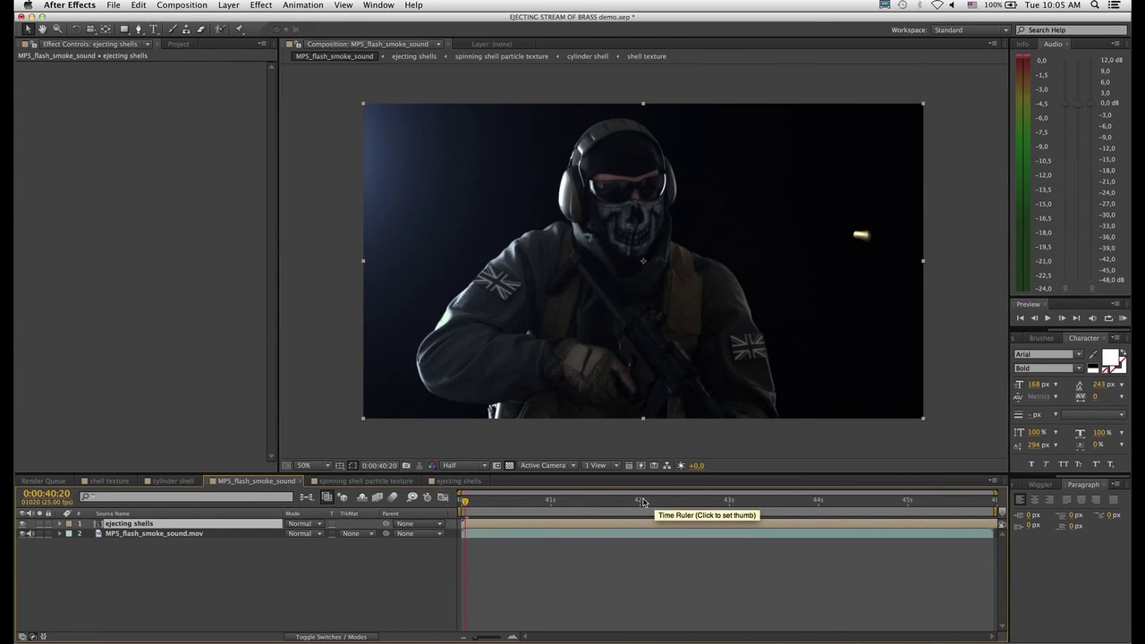
click(23, 524)
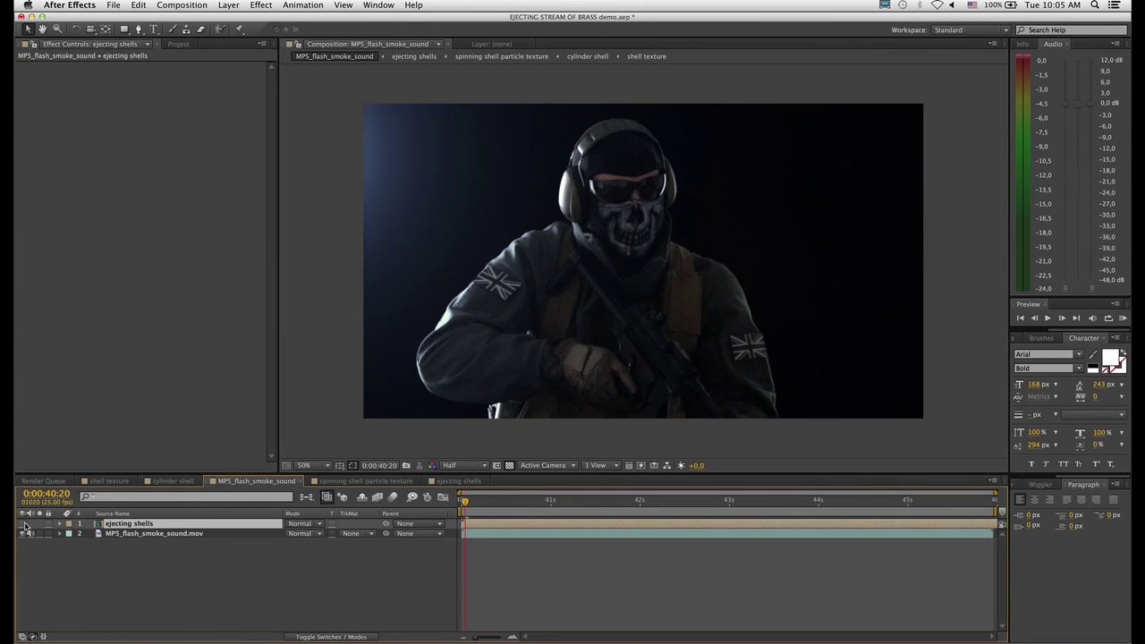
click(560, 502)
drag(565, 506, 604, 514)
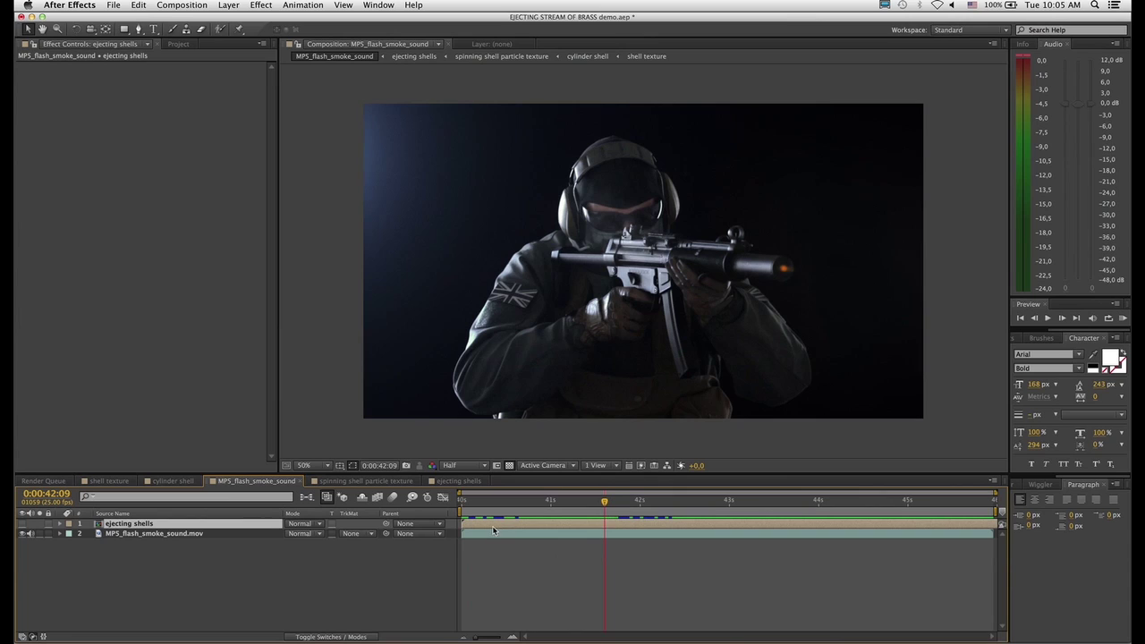
drag(495, 530, 679, 508)
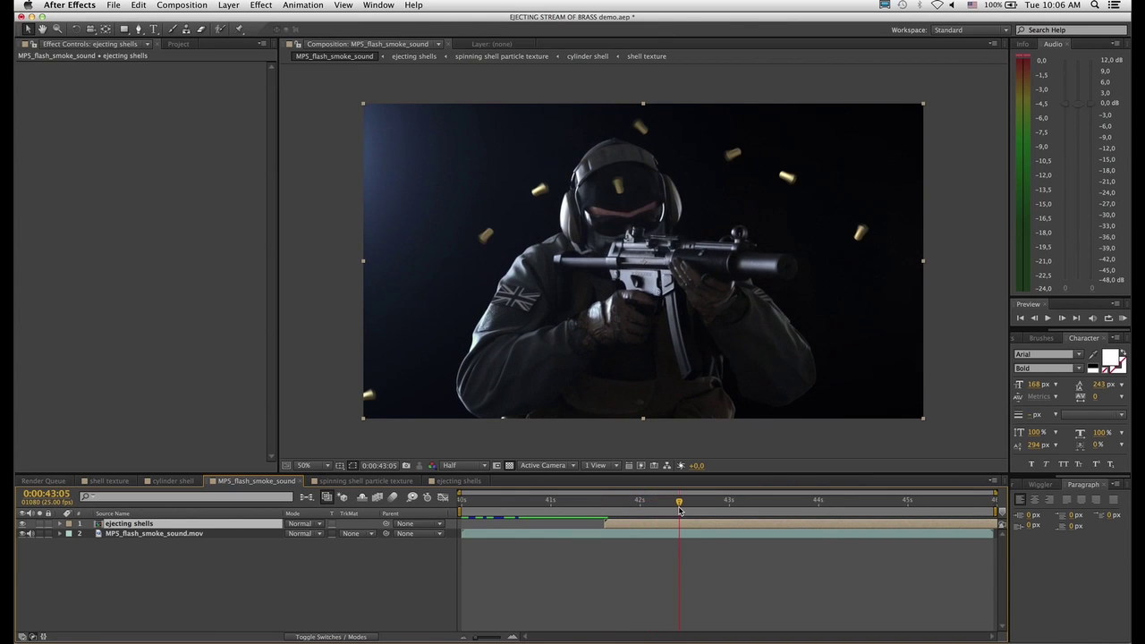
Move the ejecting shells layer so the stream leaves the gun's ejection port, and RAM-preview it with the work area starting just before the layer.
click(906, 274)
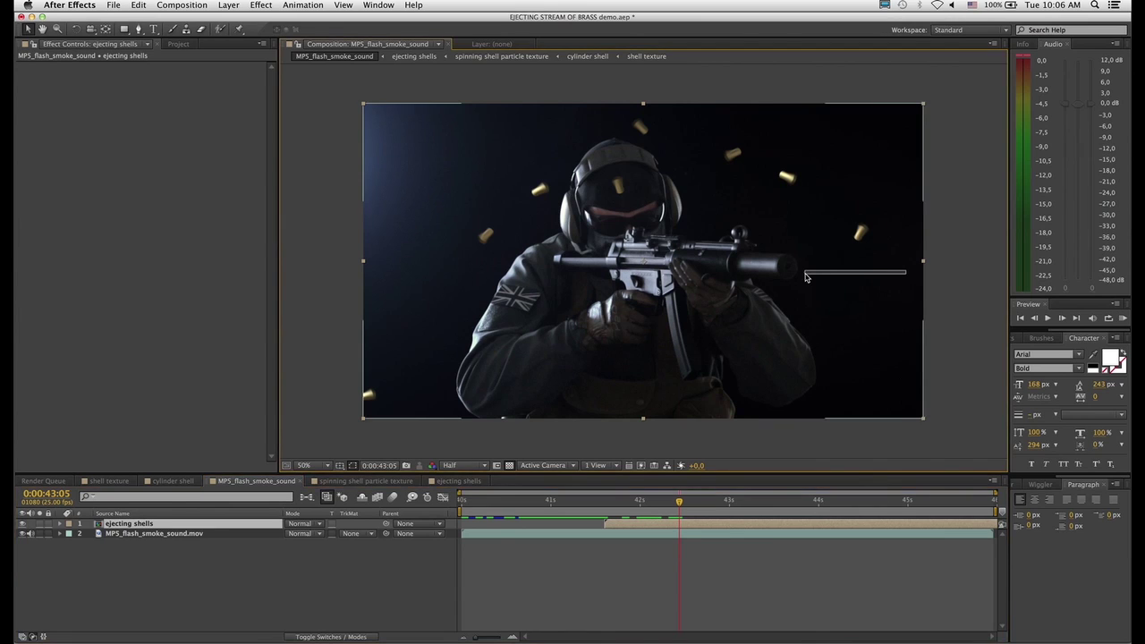
drag(842, 269, 619, 267)
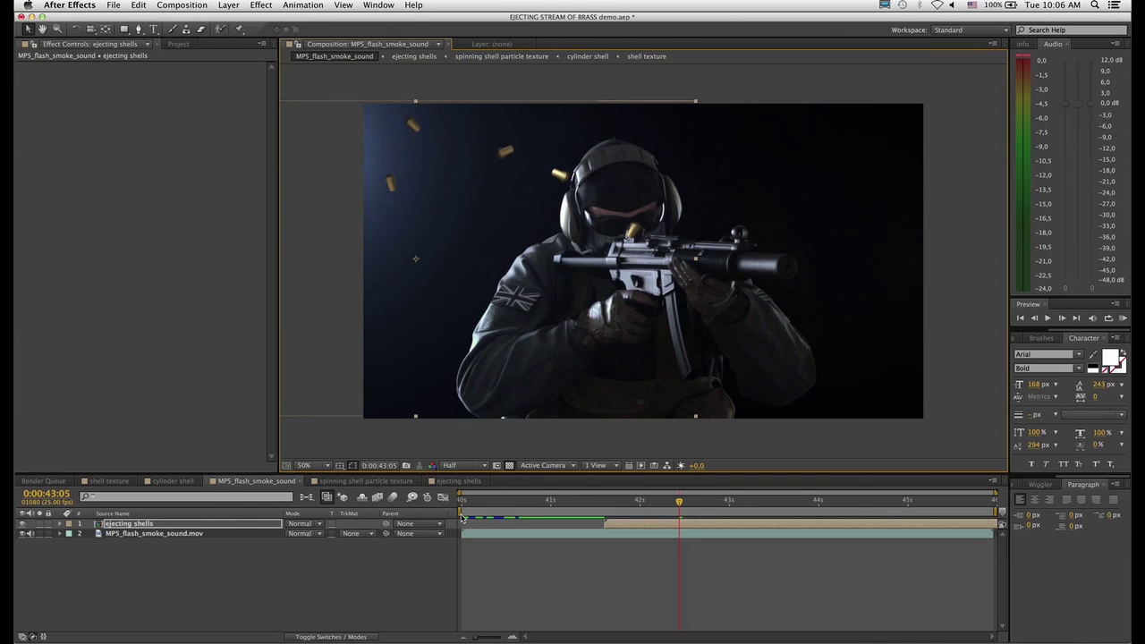
key(super+alt+b)
click(1123, 319)
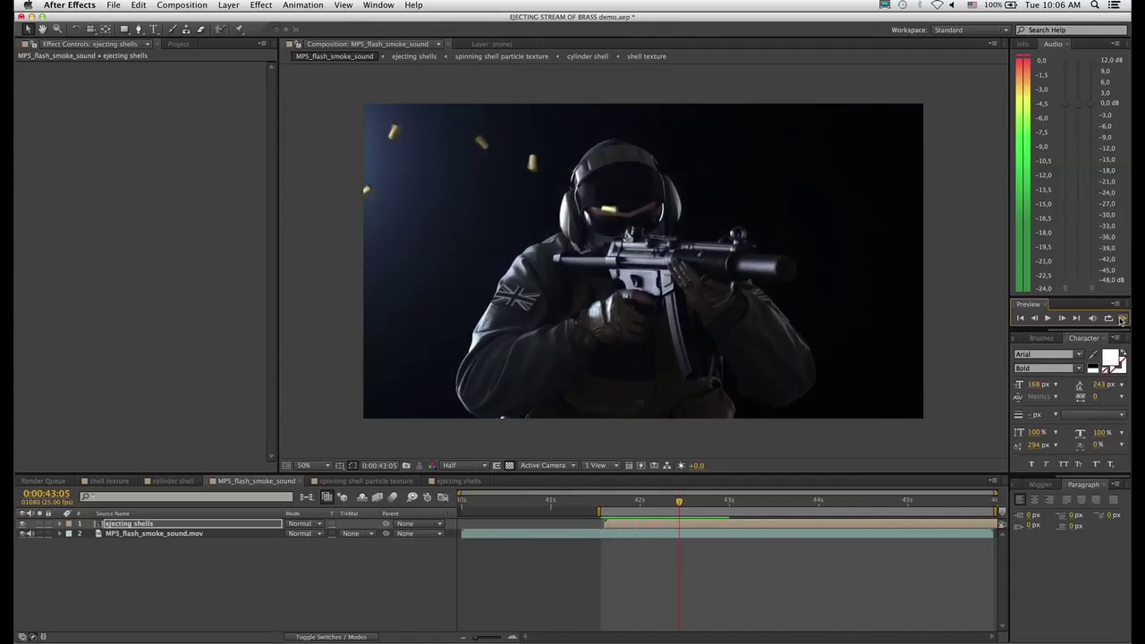
click(1123, 319)
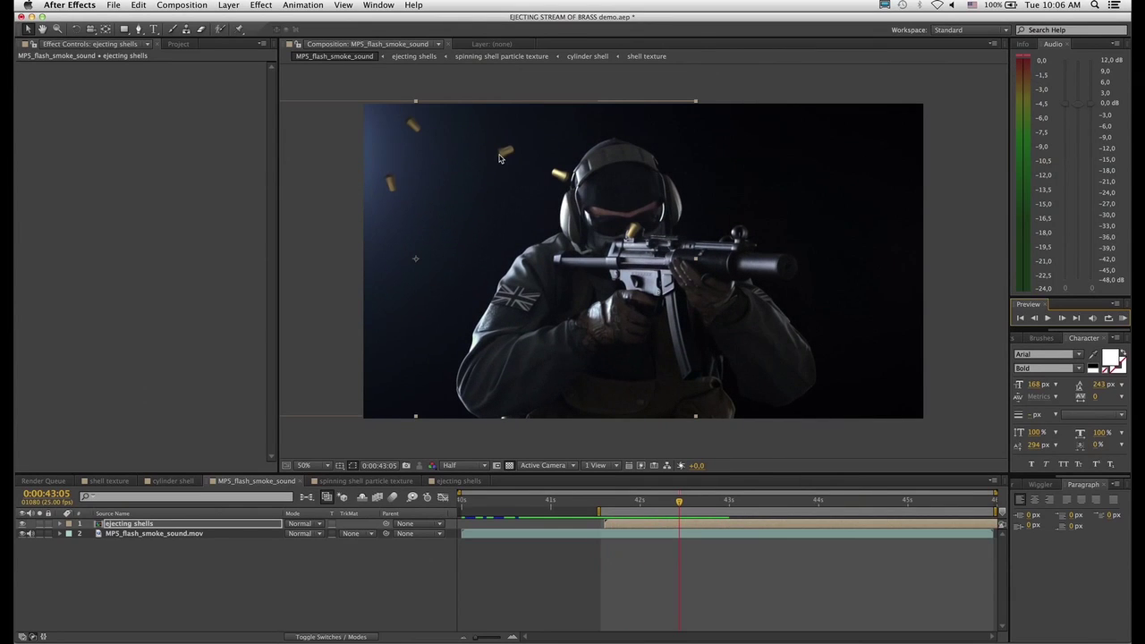
Find the Photo Filter effect with the search term "photo" and apply it to the ejecting shells layer.
drag(1010, 343, 966, 342)
click(992, 339)
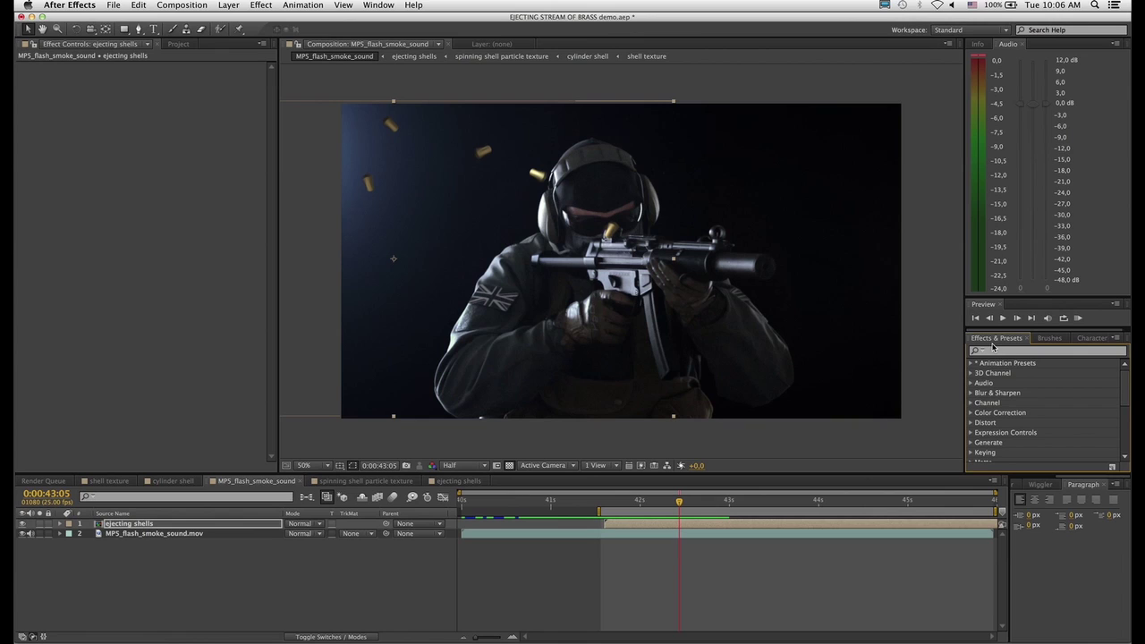
click(1001, 354)
text(photo)
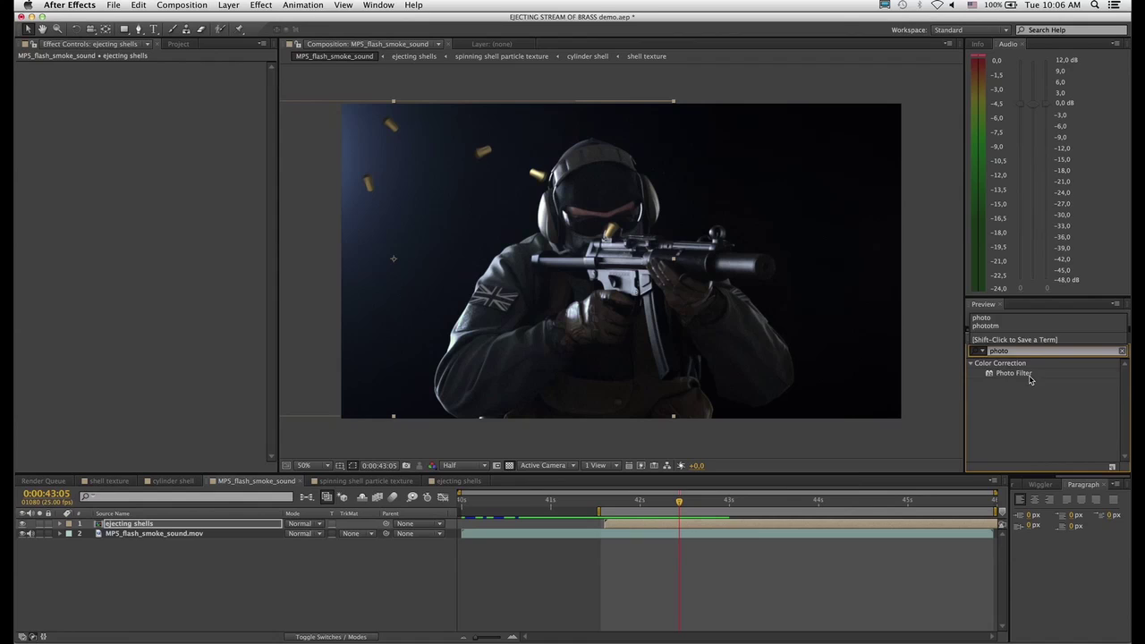
click(1025, 375)
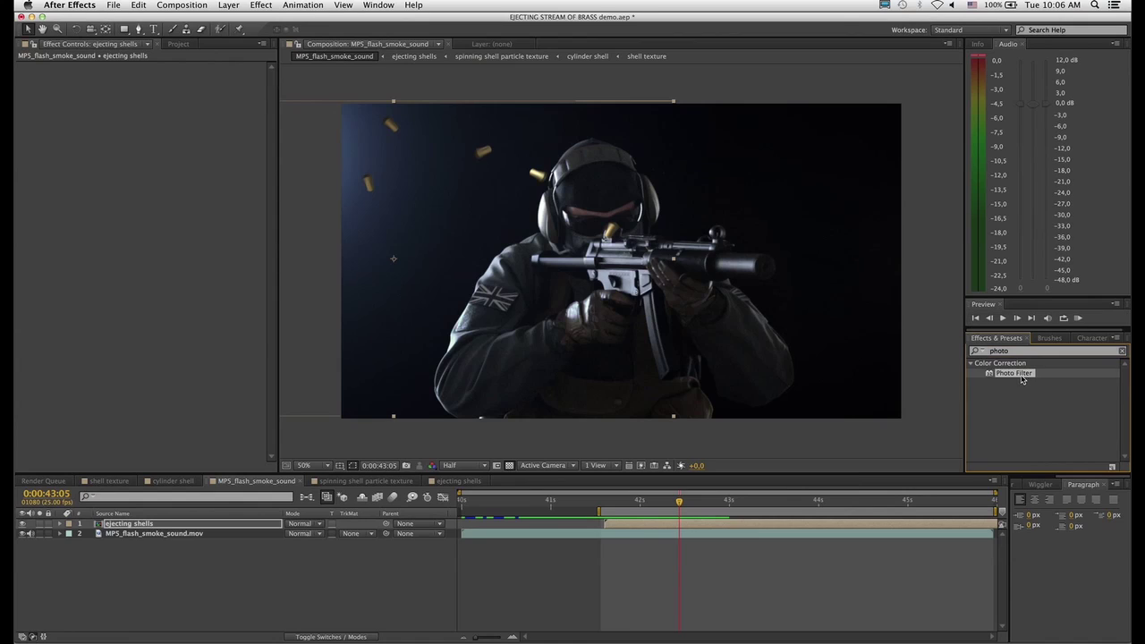
drag(990, 376, 703, 527)
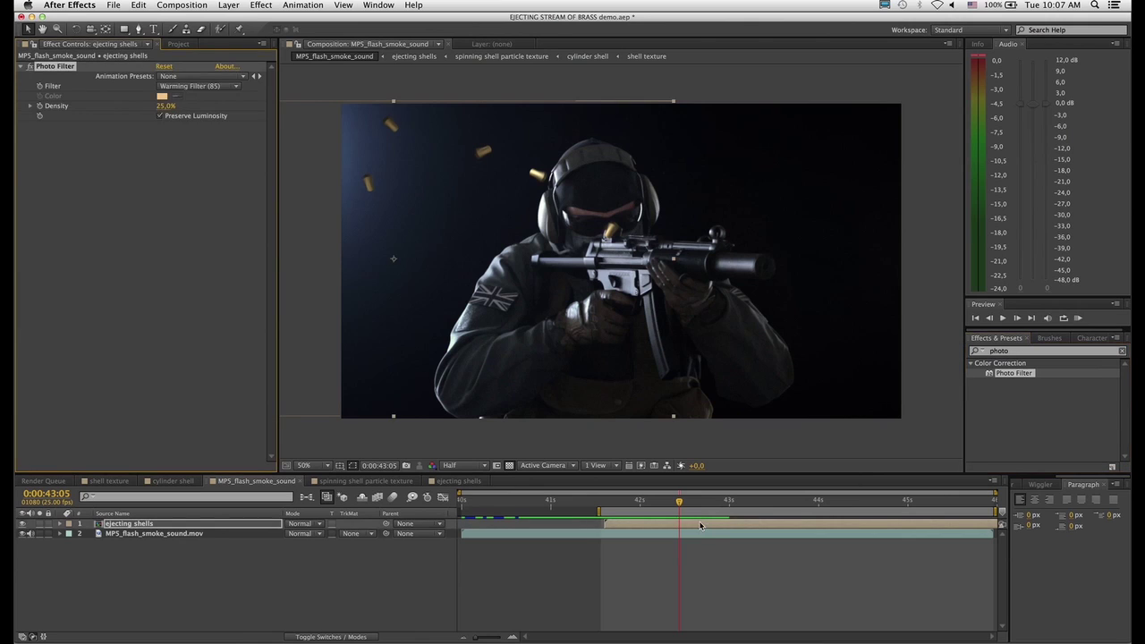
Set the Photo Filter on the ejecting shells layer to Cooling Filter (82) with a density of 35%.
click(217, 87)
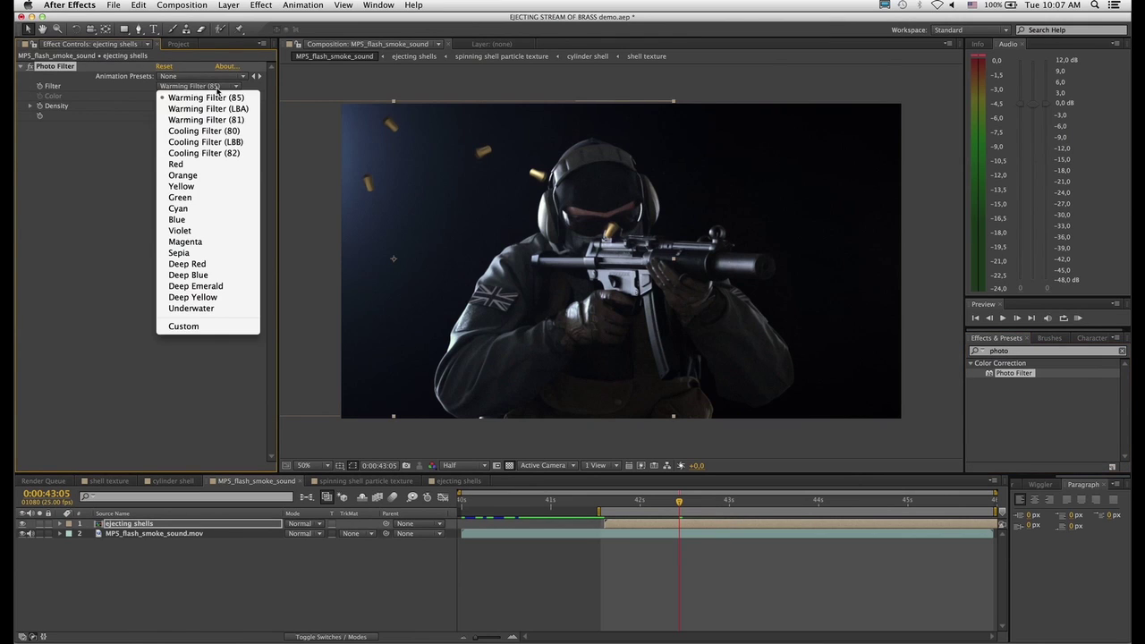
click(220, 154)
click(164, 107)
key(Return)
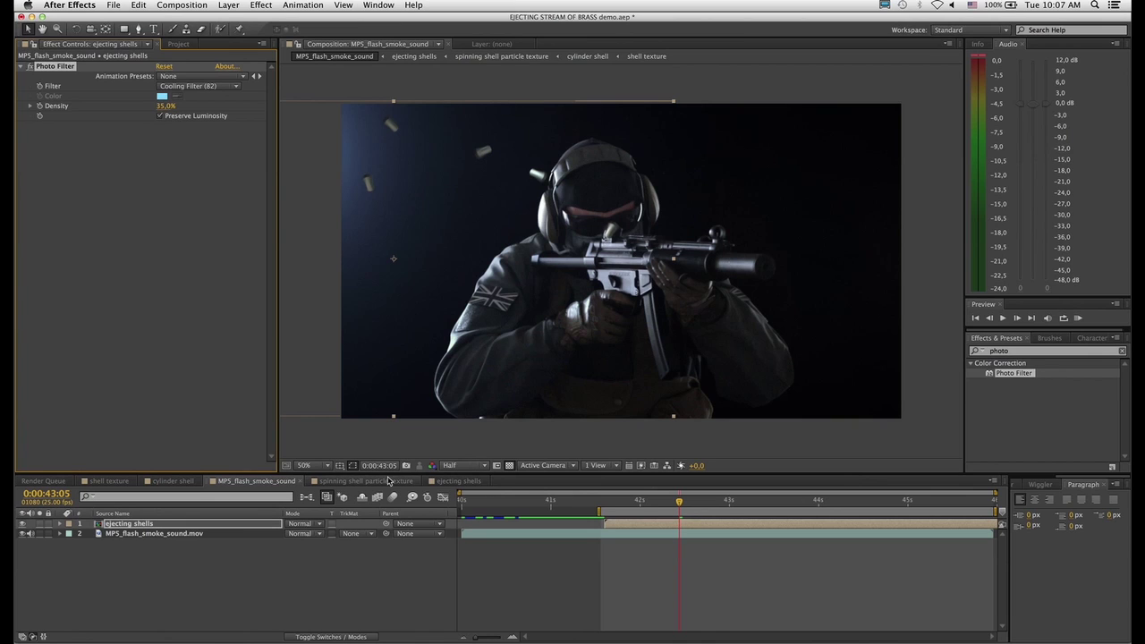
In the ejecting shells composition, enable motion blur for the Black Solid 6 layer and for the composition.
click(460, 484)
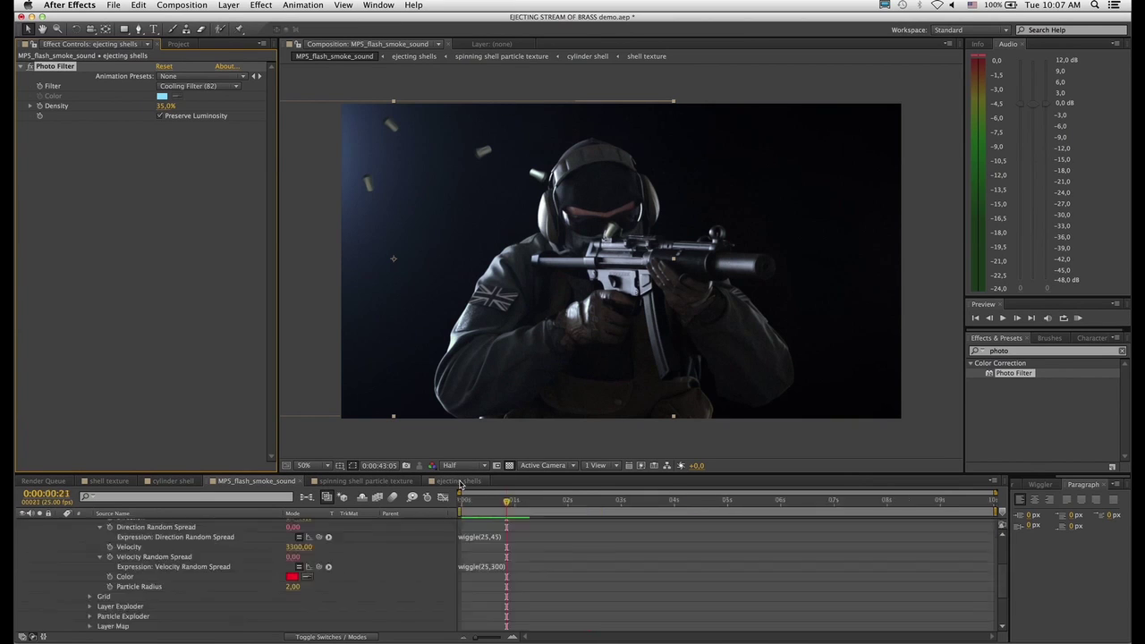
scroll(186, 588, up, 4)
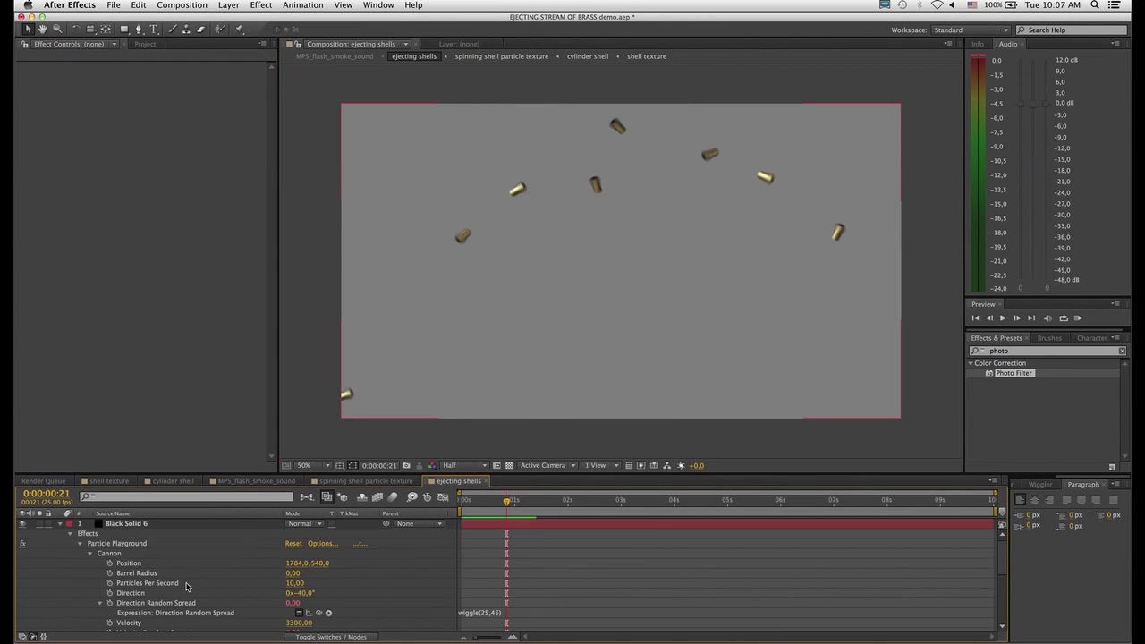
click(61, 525)
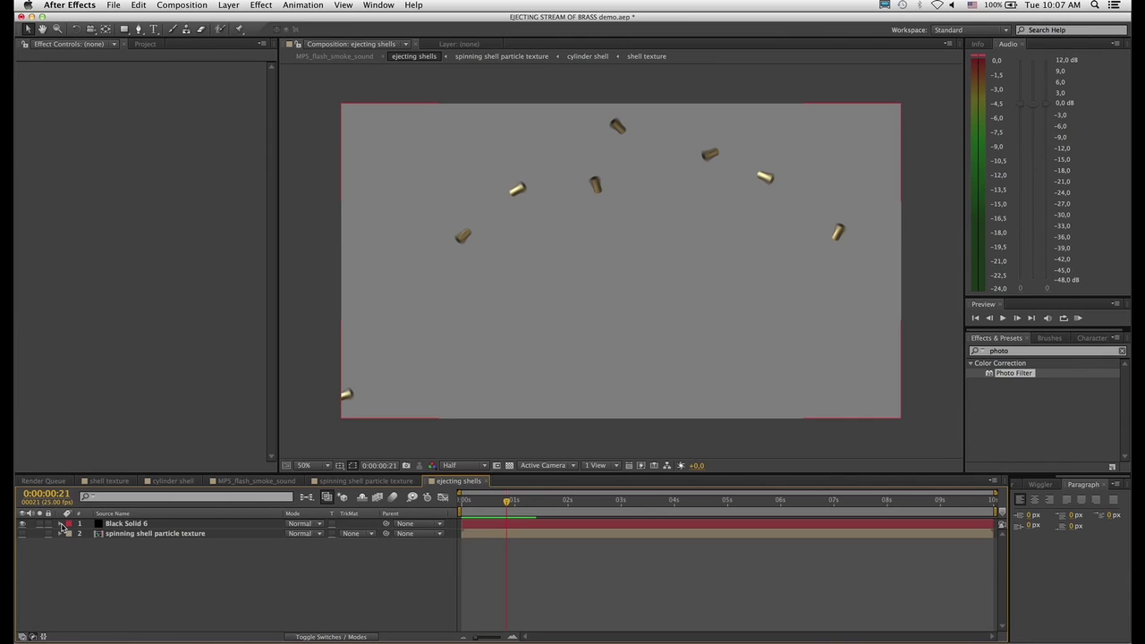
click(317, 637)
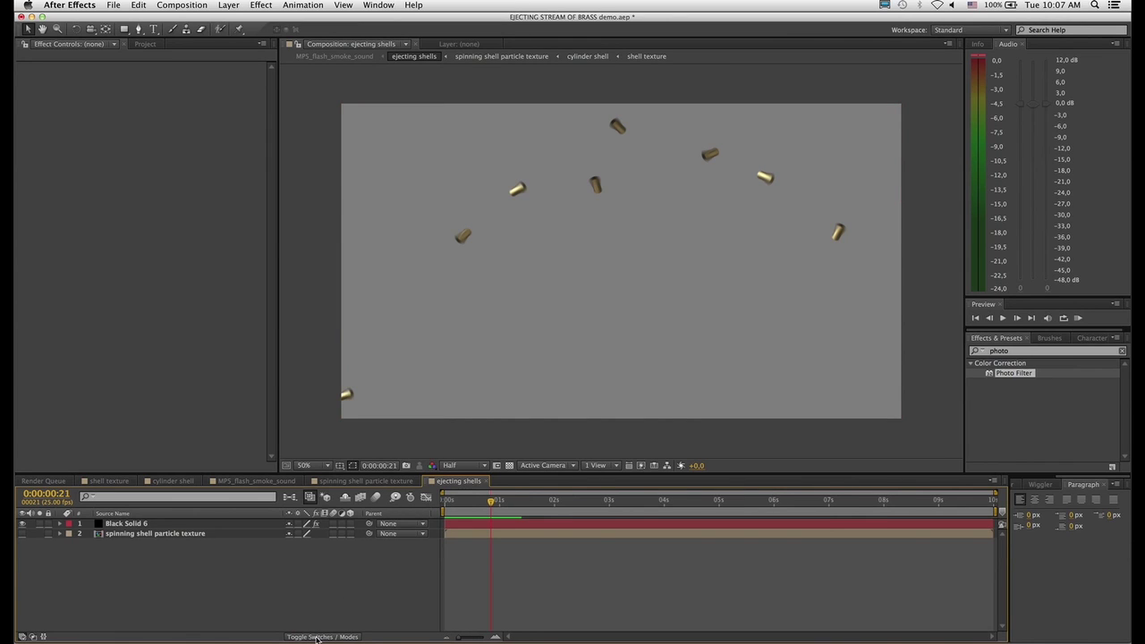
click(154, 524)
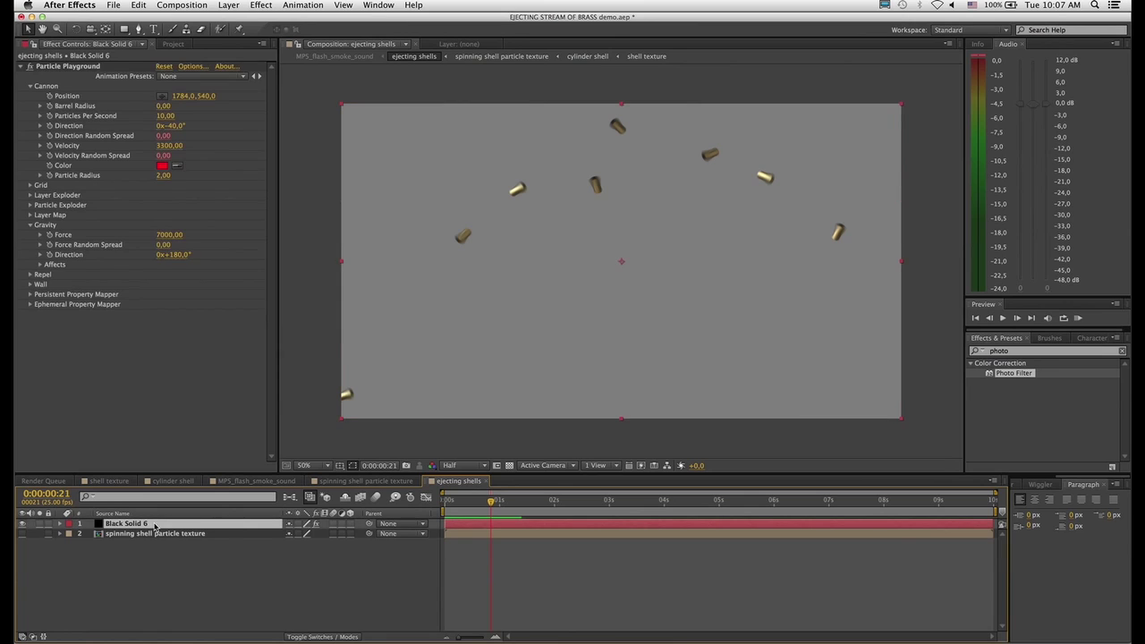
click(334, 525)
click(375, 497)
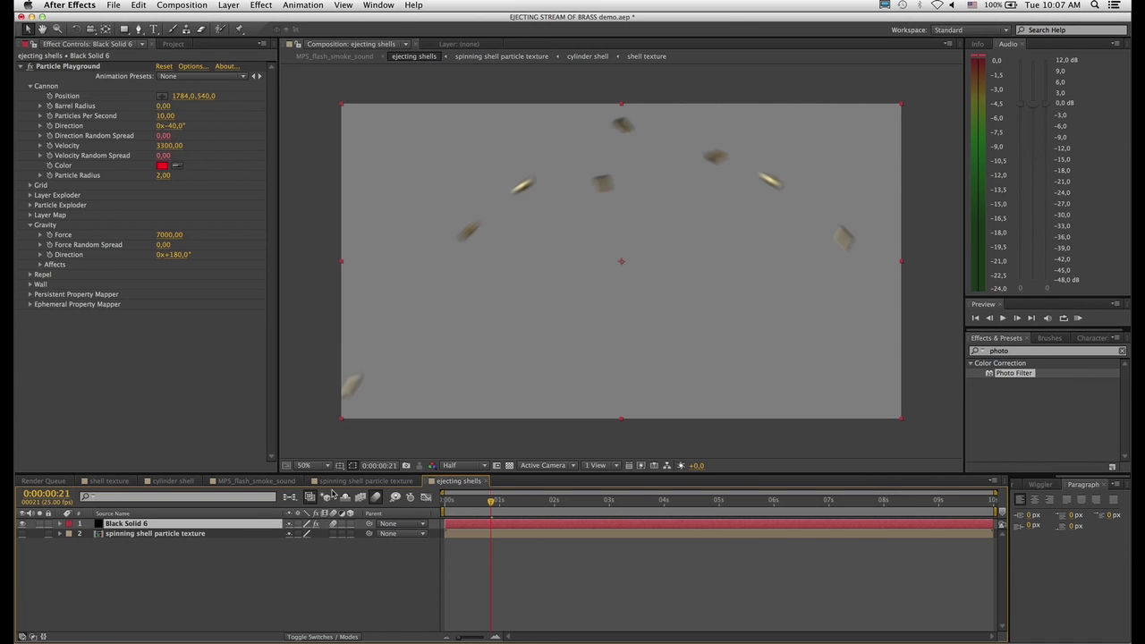
RAM-preview the MP5_flash_smoke_sound composition, and nudge the ejecting shells layer slightly up and to the left at 0:00:42:09.
click(235, 483)
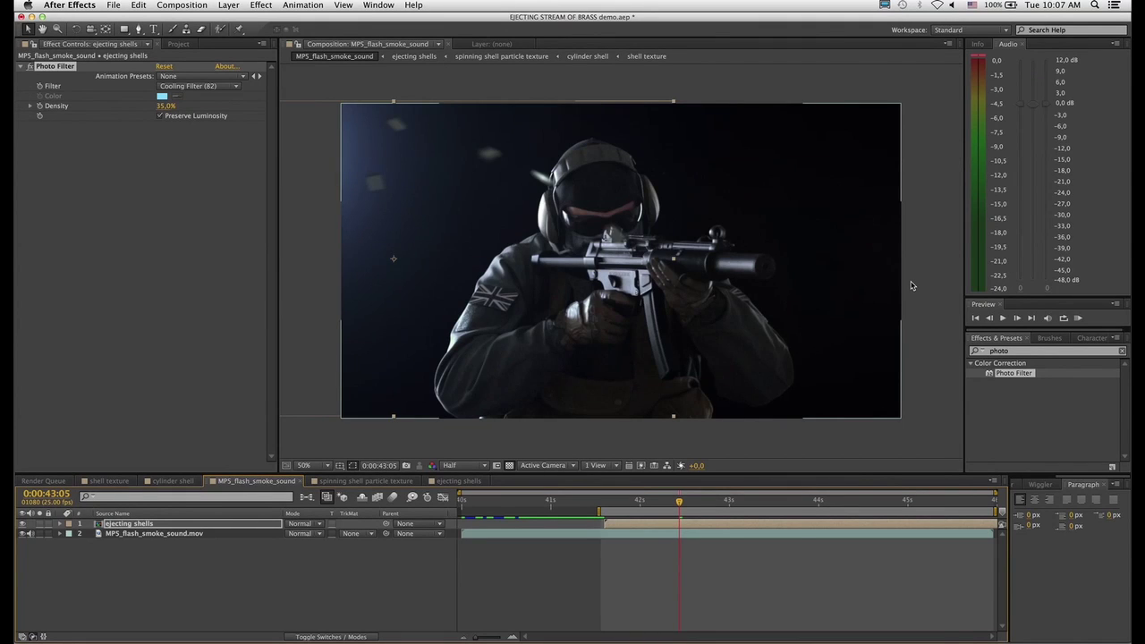
click(1078, 318)
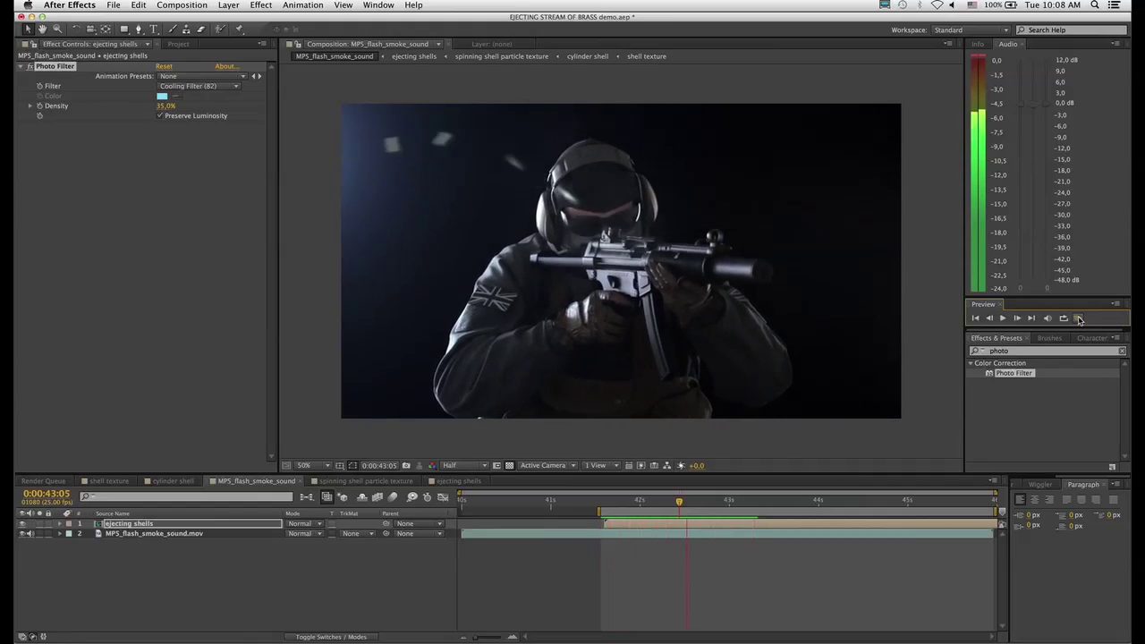
key(space)
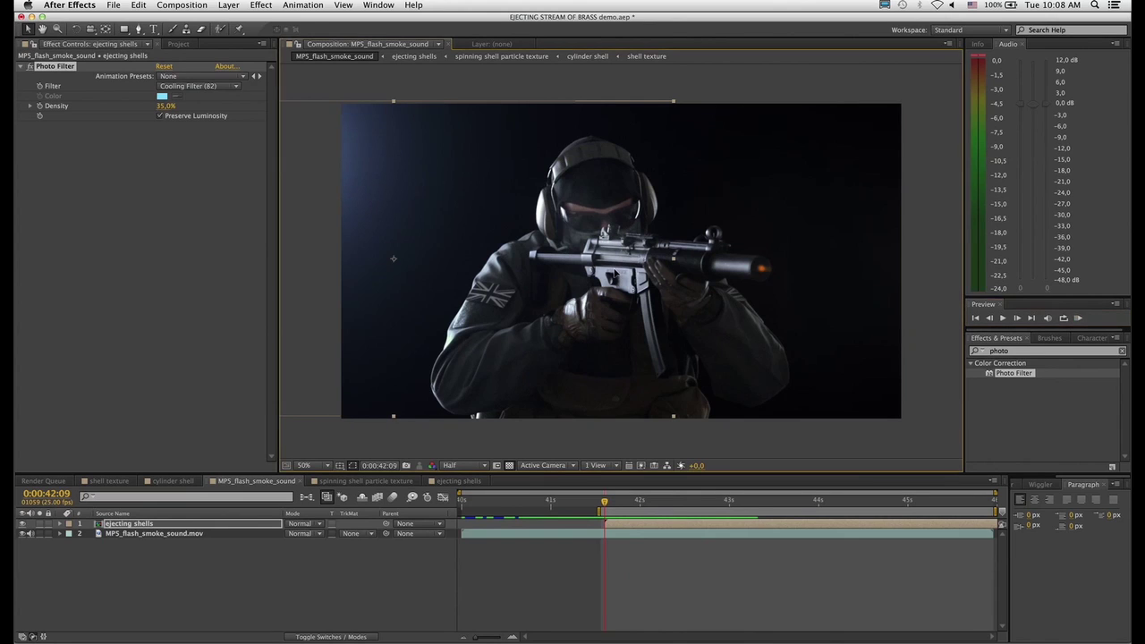
drag(615, 274, 614, 265)
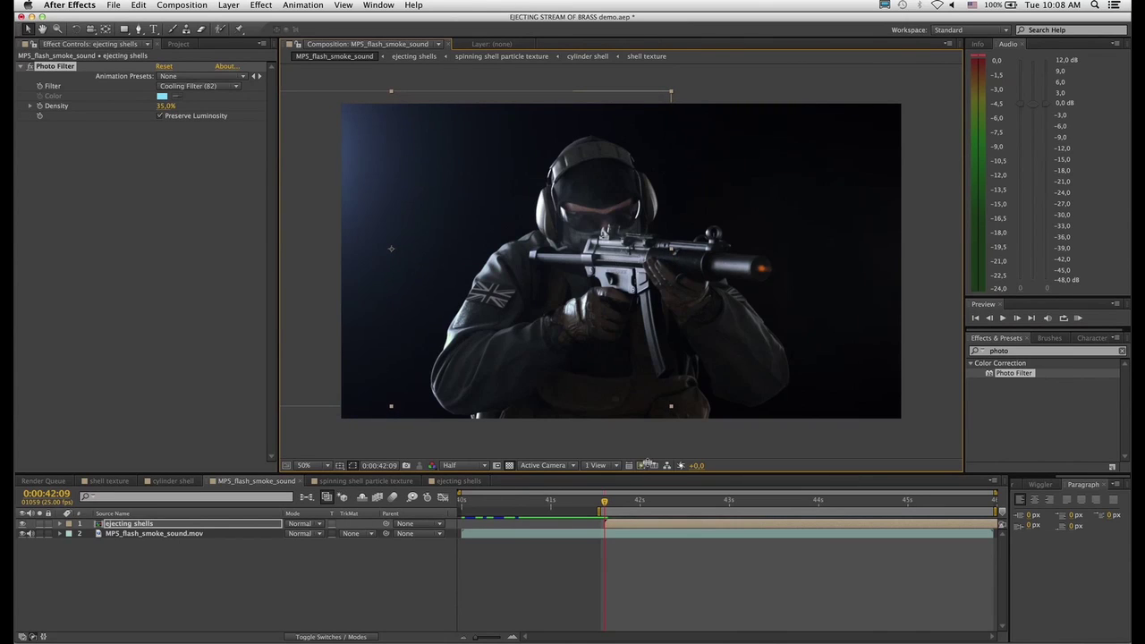
At 0:00:43:10, try 50% opacity on the ejecting shells layer and settle on 40%.
drag(662, 504, 699, 513)
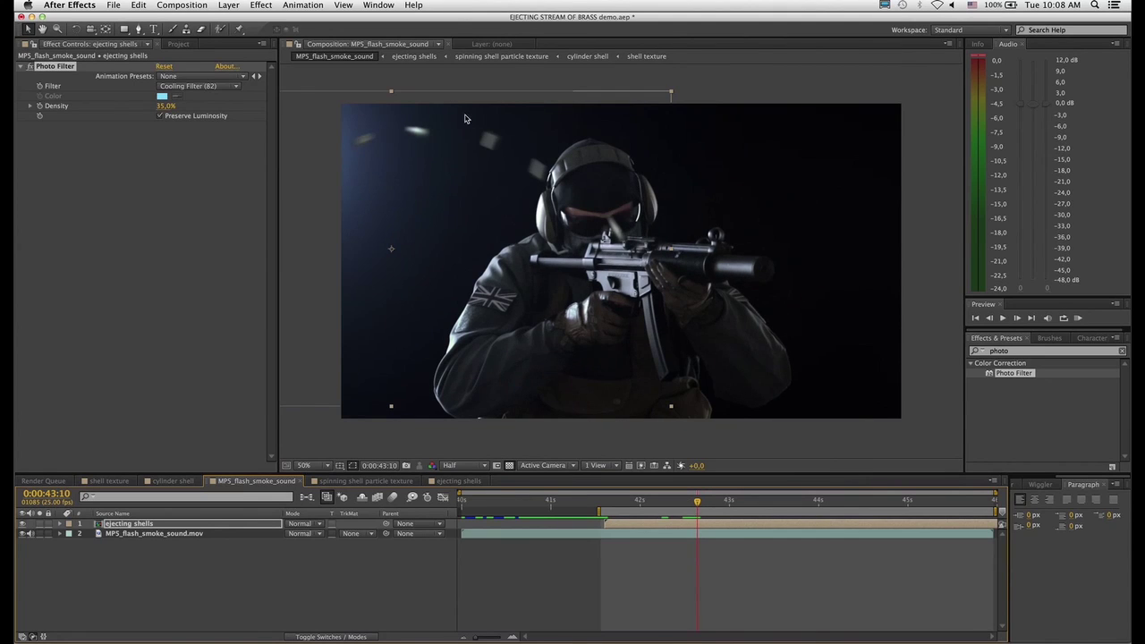
key(t)
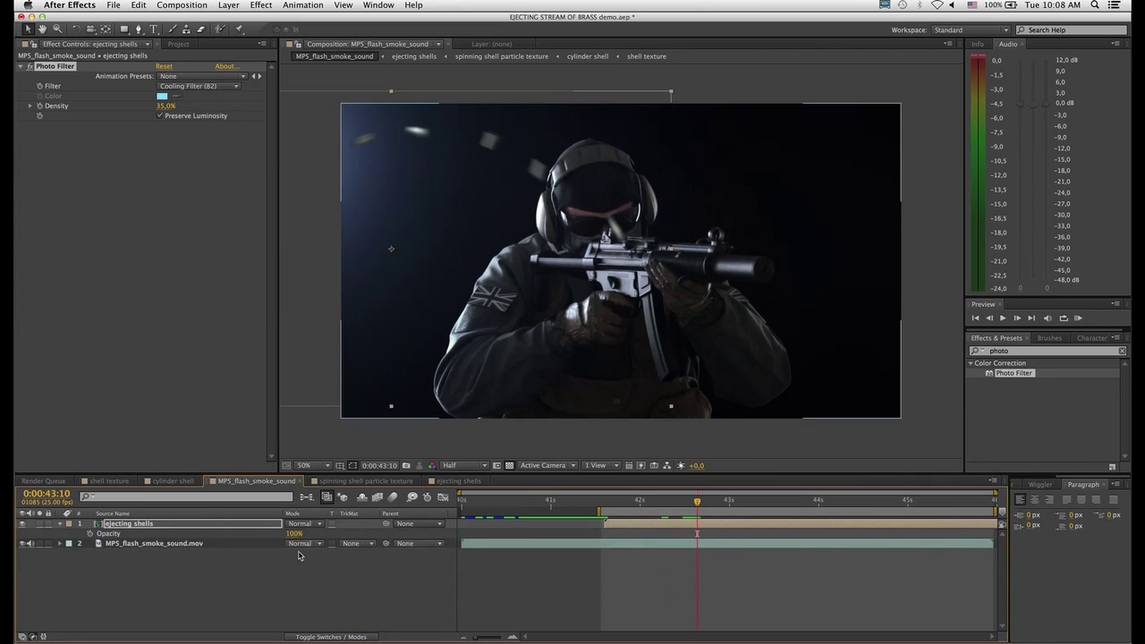
click(294, 534)
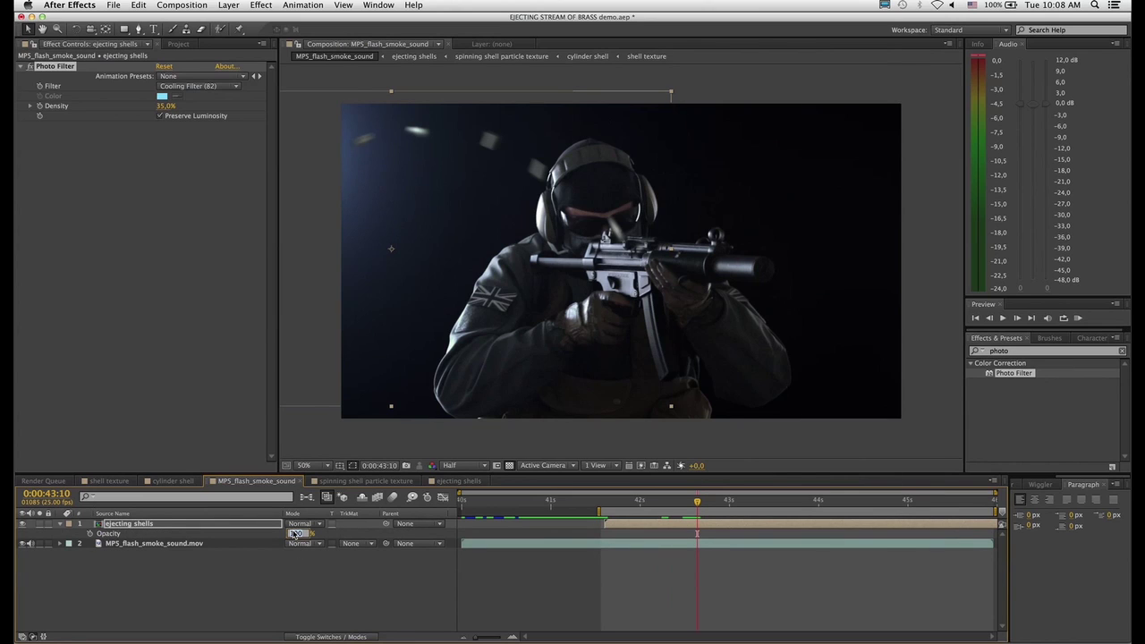
text(50)
key(Return)
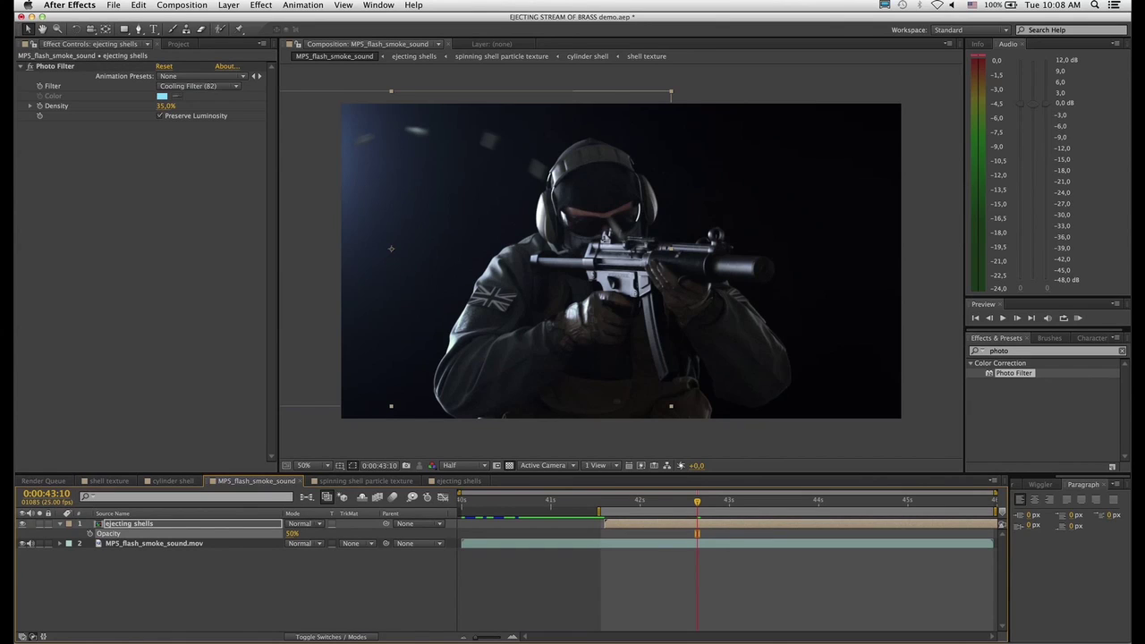
click(290, 534)
key(Return)
RAM-preview the faded shells over the footage, and inspect the stream at 0:00:43:13.
click(1078, 319)
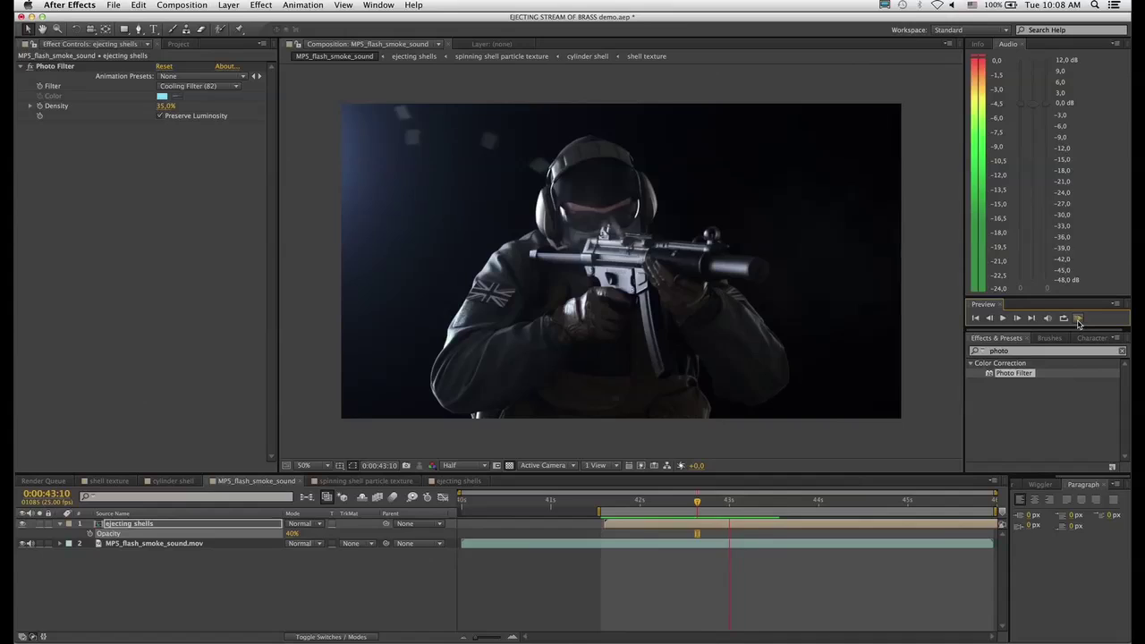
click(1078, 318)
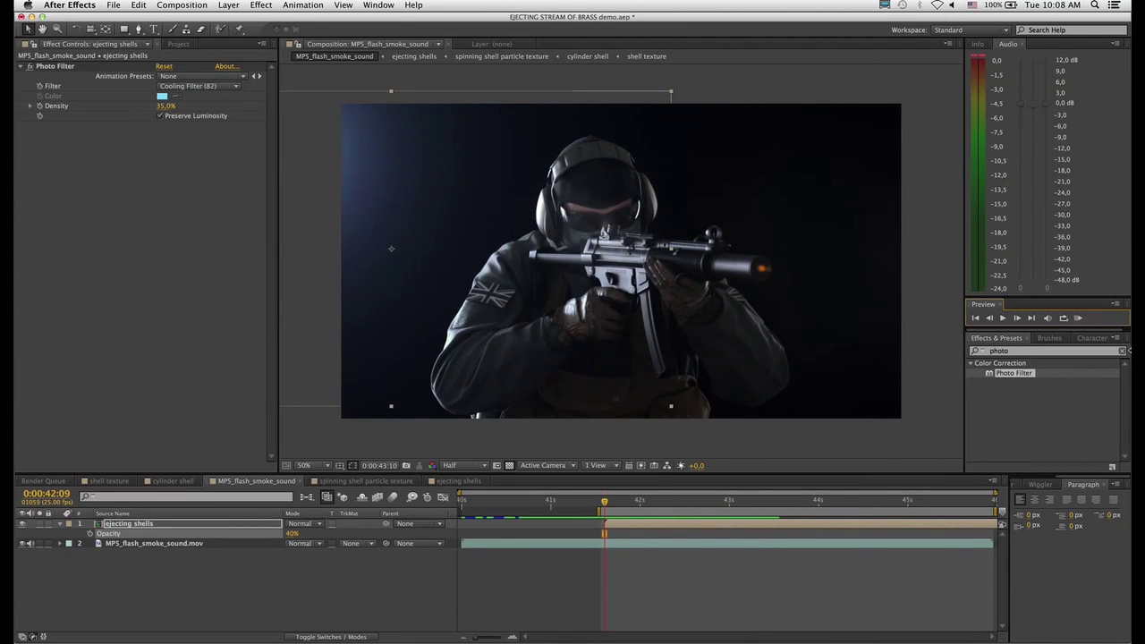
drag(637, 508, 710, 514)
drag(604, 533, 707, 533)
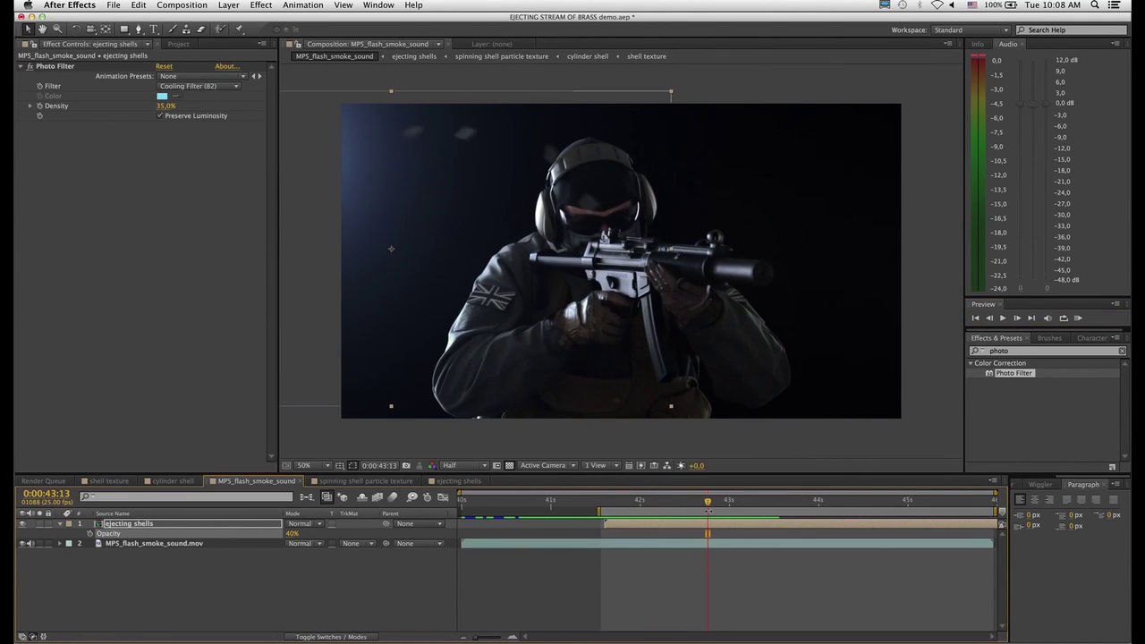
In the ejecting shells composition, try a cannon Direction of -30°, set it to -50° instead, and RAM-preview the MP5_flash_smoke_sound composition.
click(458, 482)
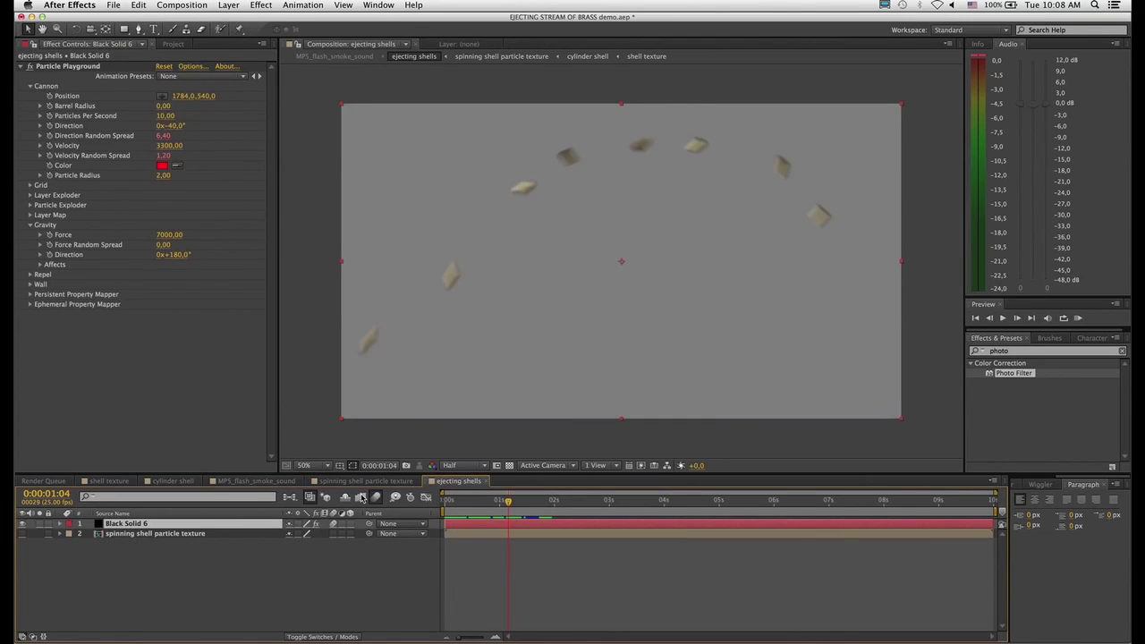
click(174, 126)
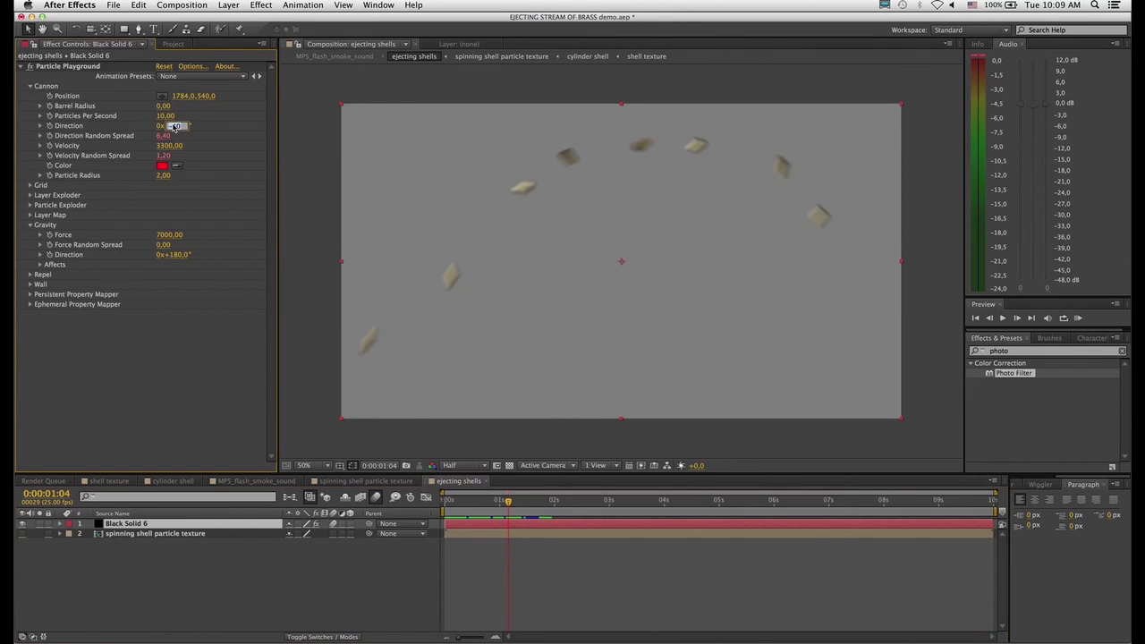
text(-30)
key(Return)
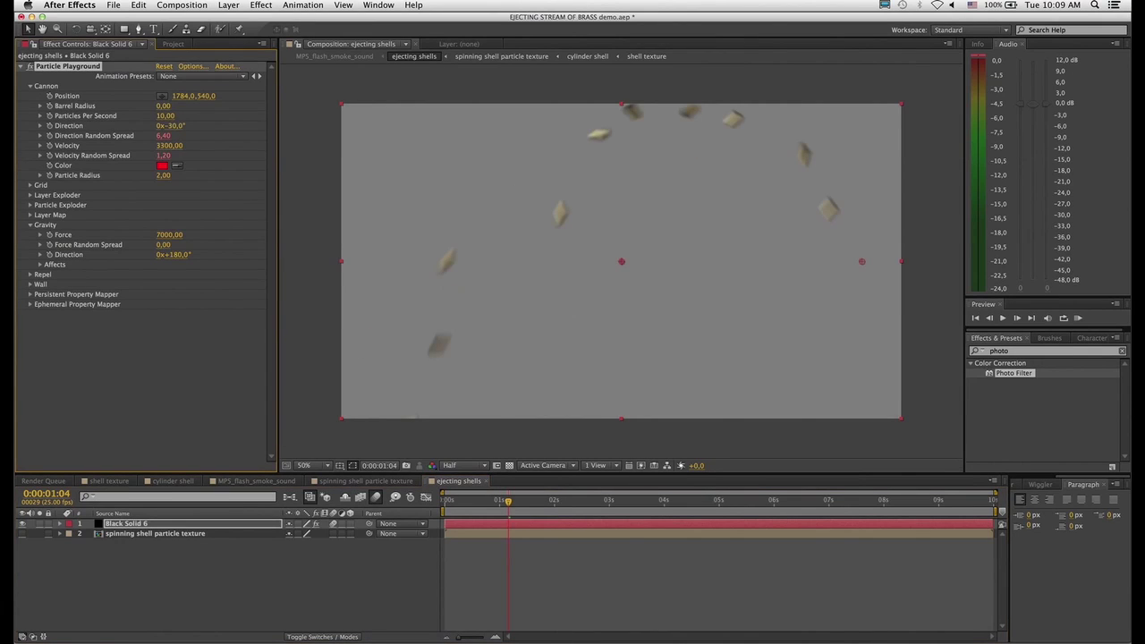
click(176, 126)
text(-50)
key(Return)
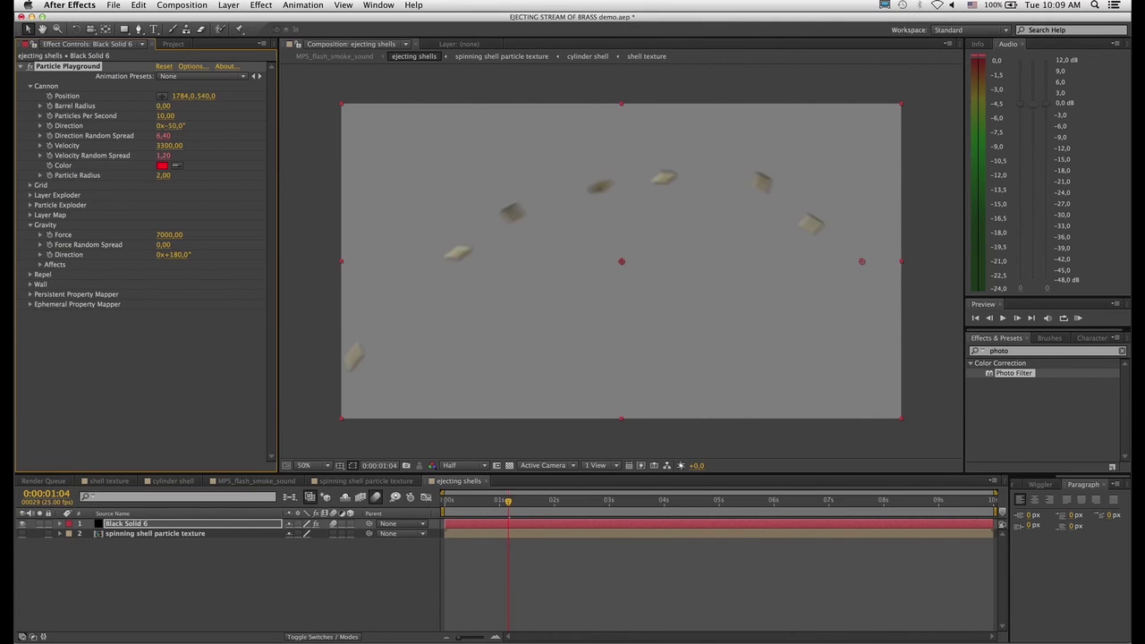
click(257, 481)
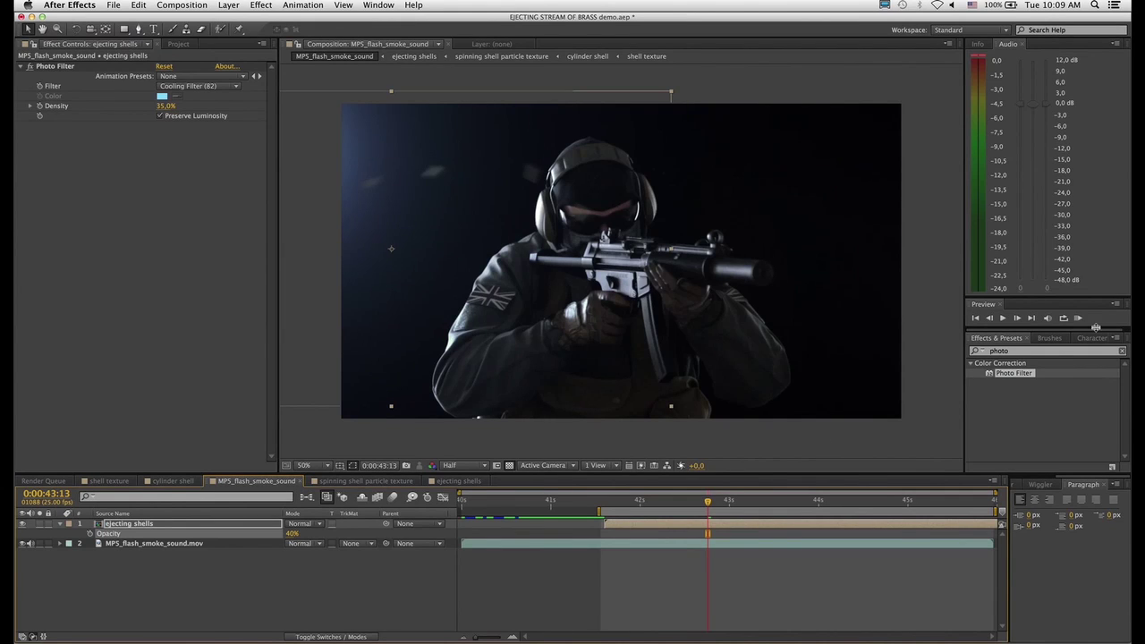
click(1080, 320)
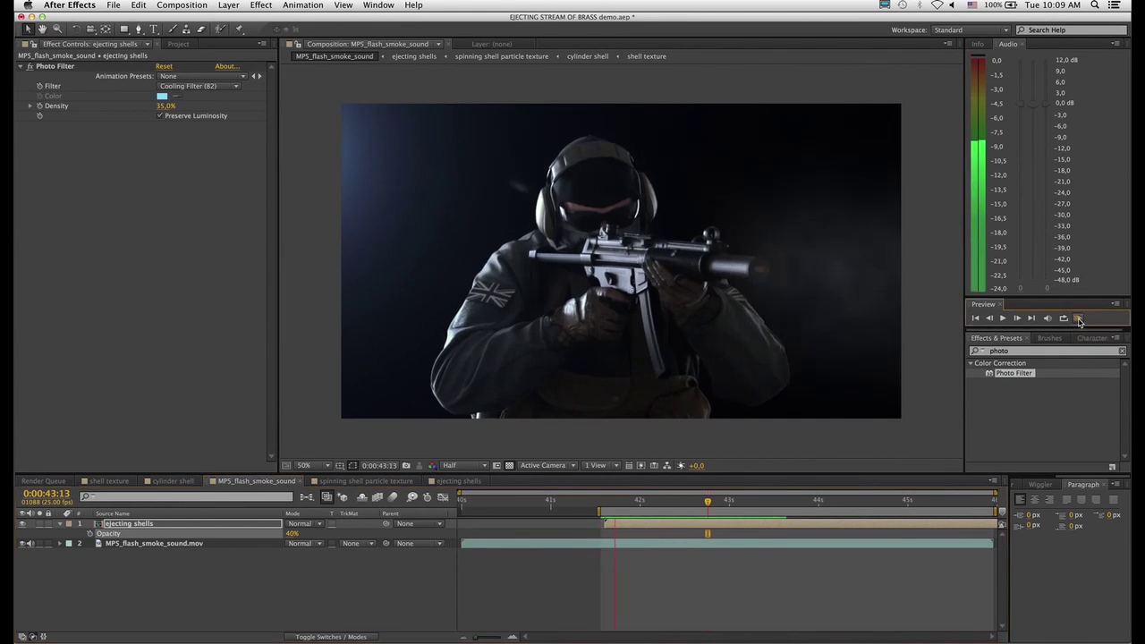